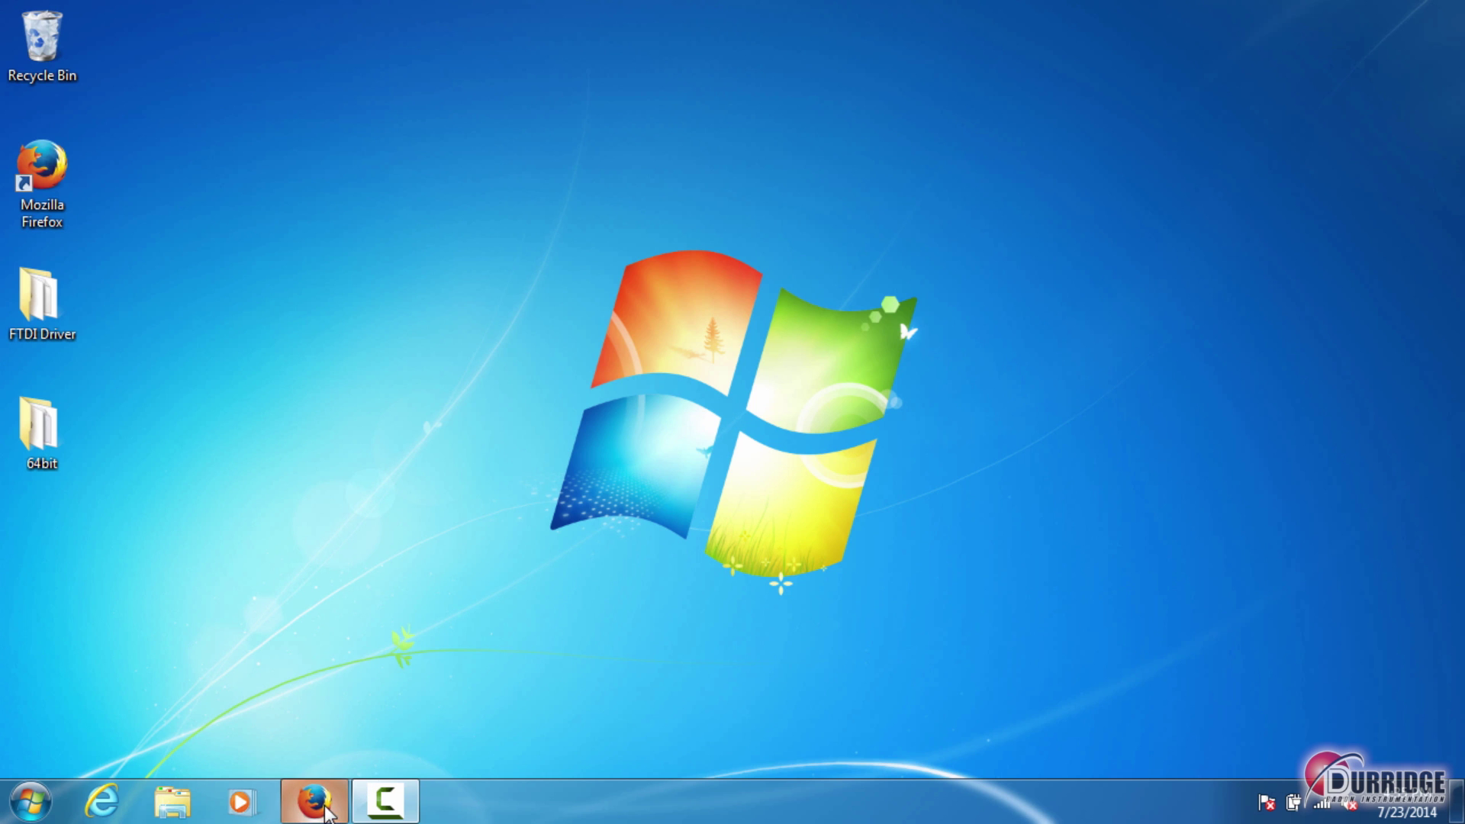
Load the Tripp Lite USA-19HS product page (tripplite.com/sku/usa19HS) in Firefox.
click(328, 811)
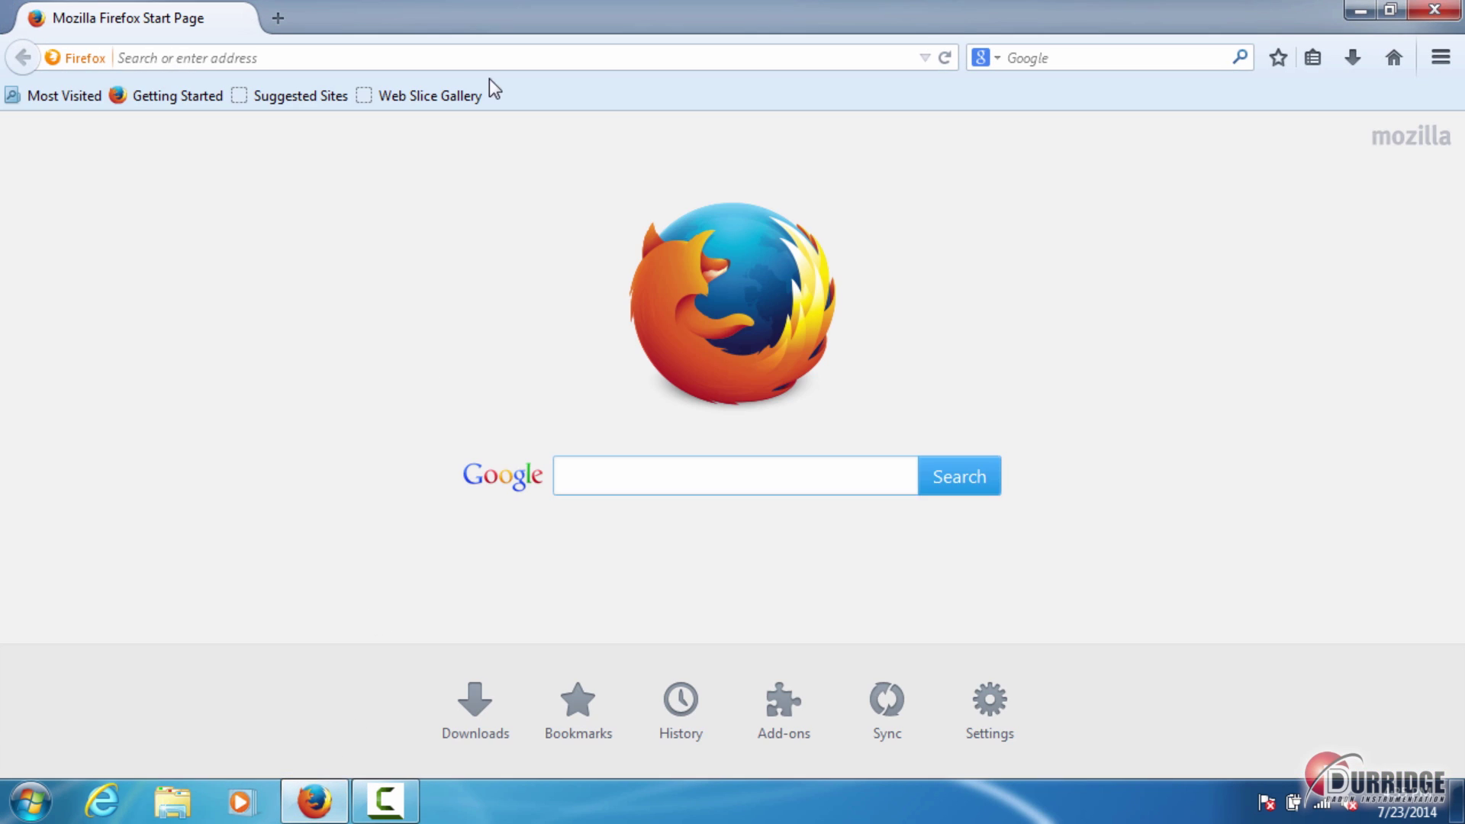
click(503, 58)
text(tripplite.com/sku/usa19HS)
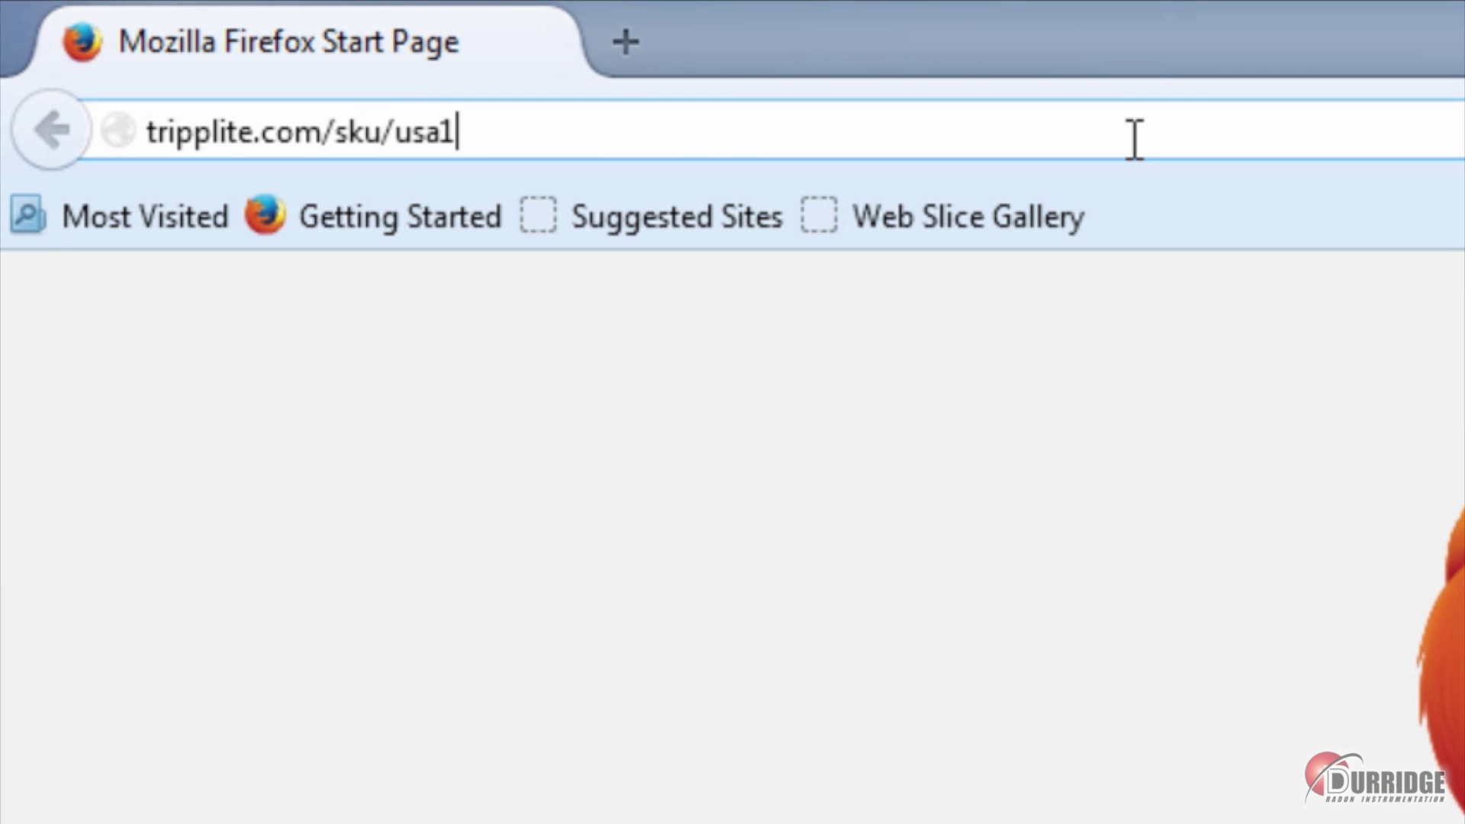
key(Return)
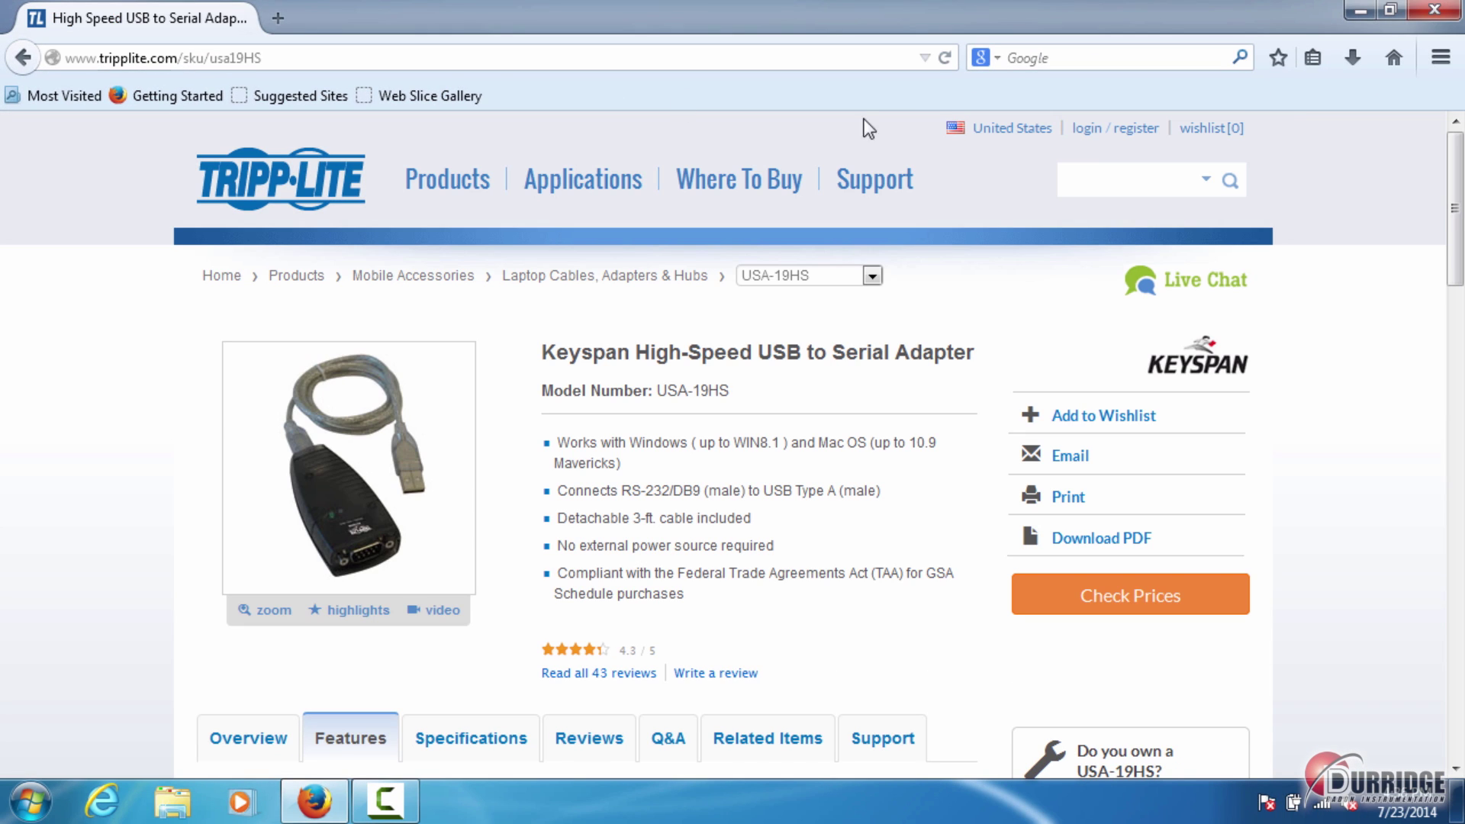
Show the USA-19HS support downloads and pick the Windows 2008 Server R2, 7 and 8 driver.
drag(1454, 249, 1439, 377)
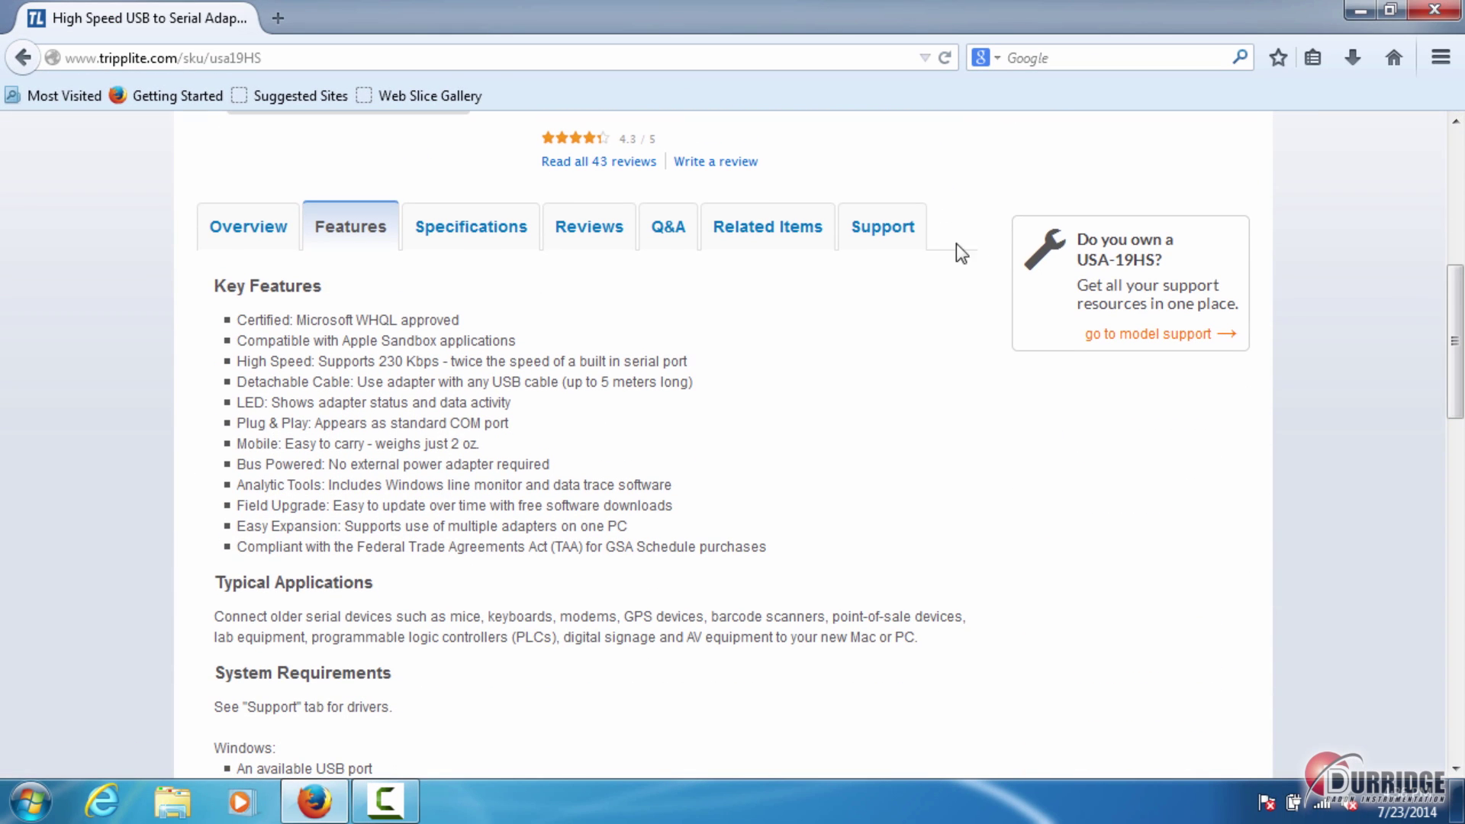
click(898, 239)
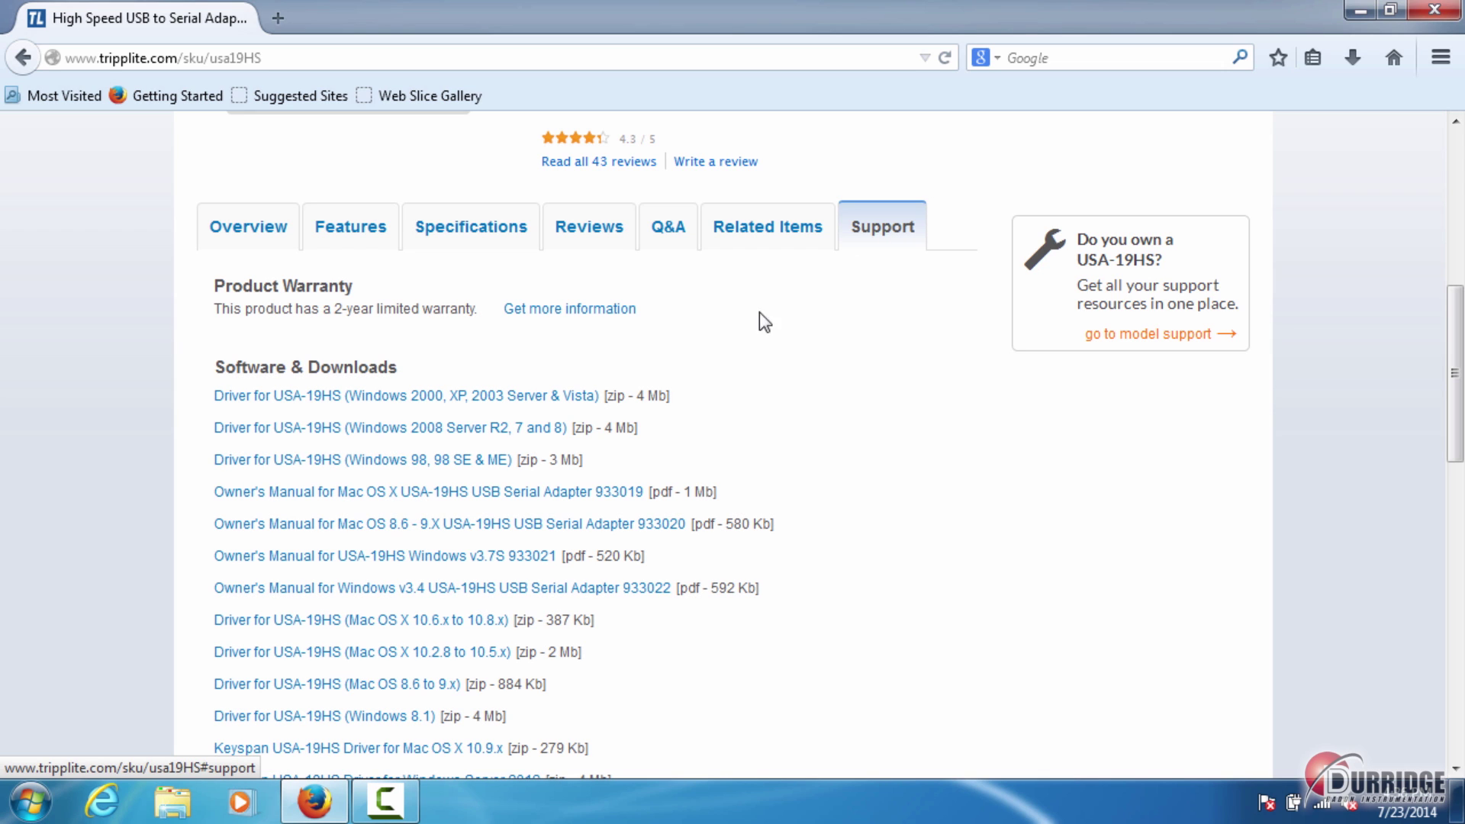
click(561, 431)
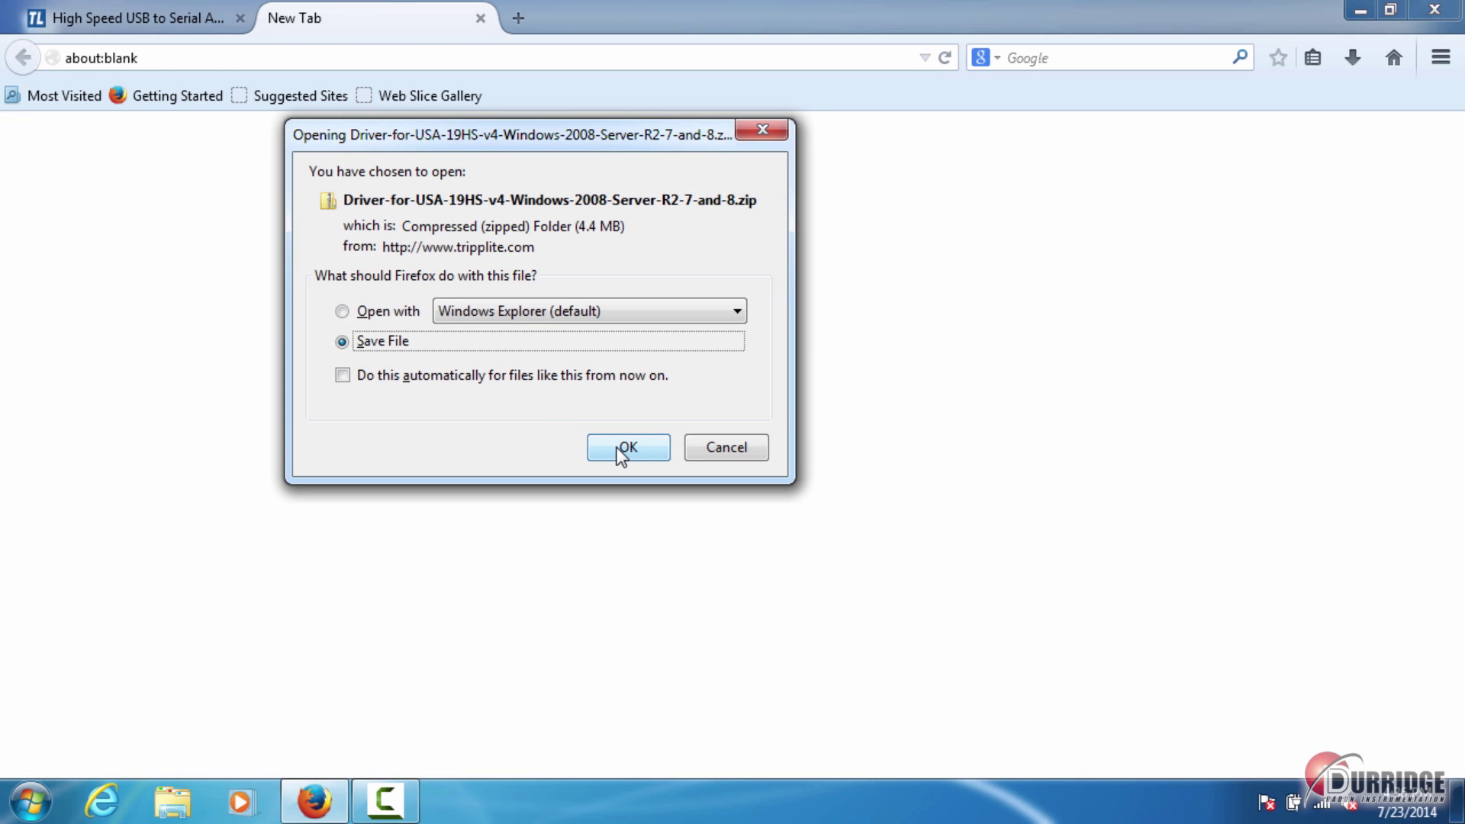
Save the USA-19HS driver zip and launch the Keyspan setup application inside it.
click(619, 449)
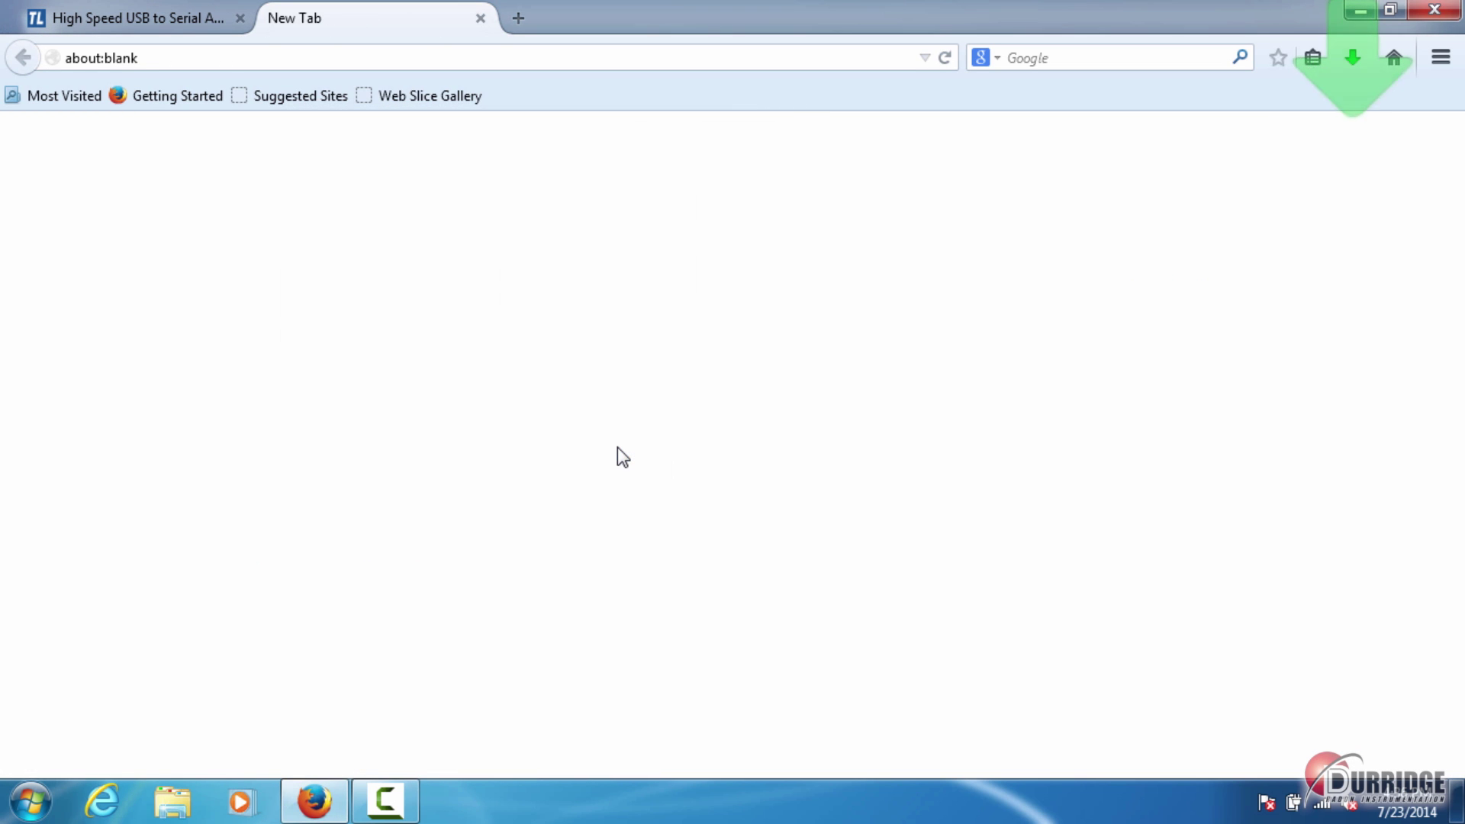
click(1348, 55)
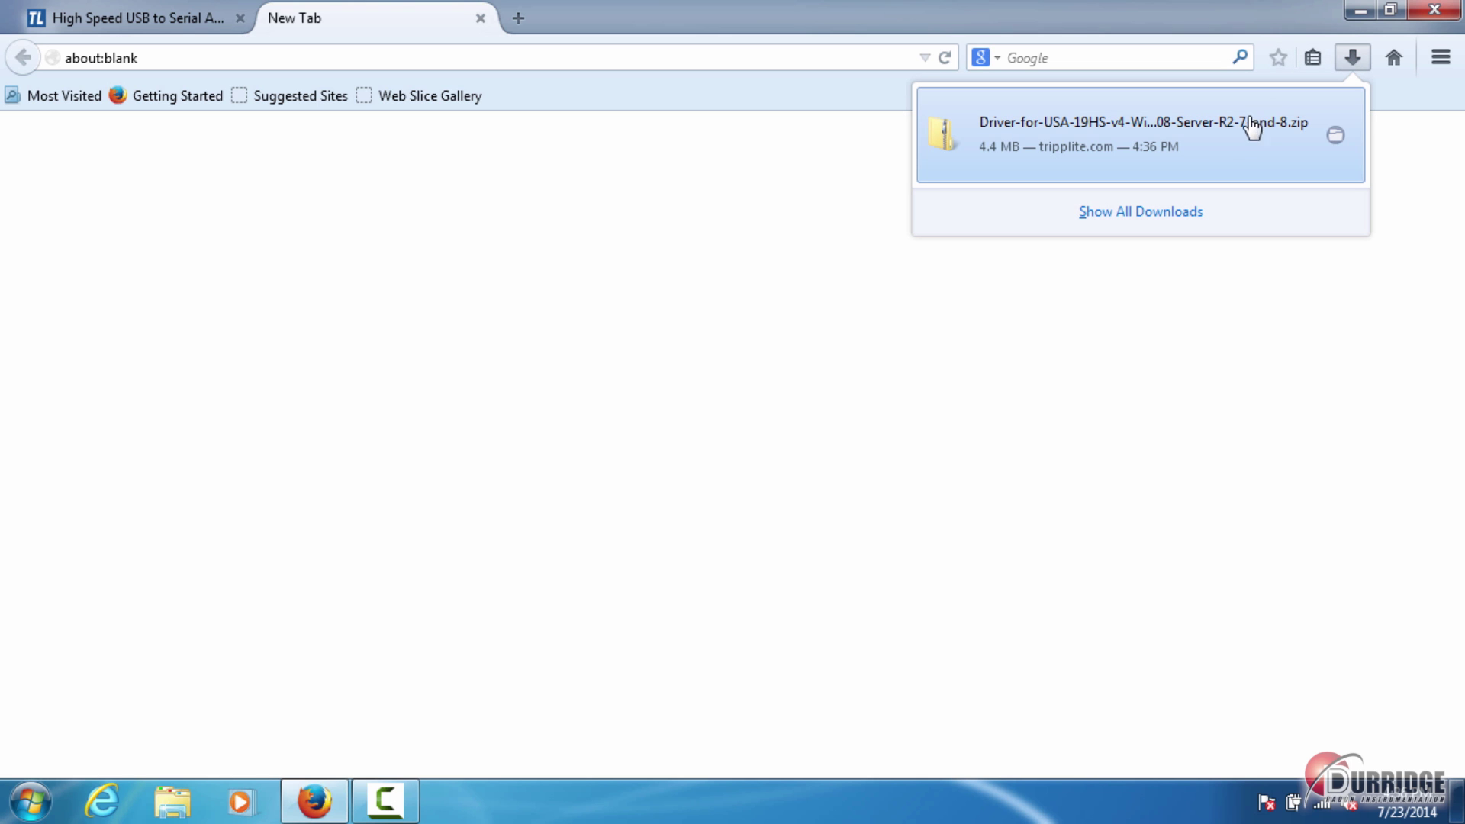
click(1218, 150)
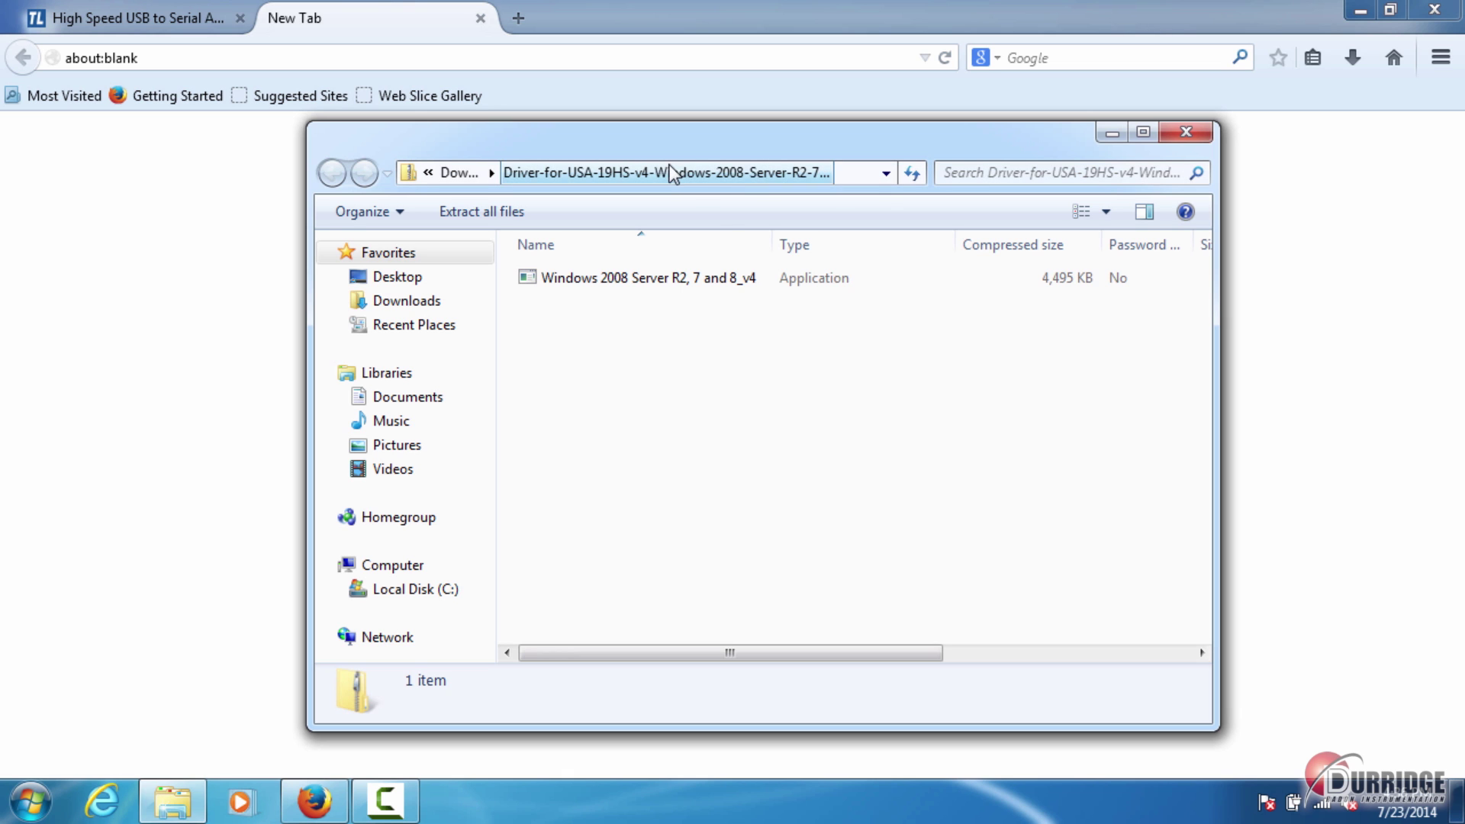
click(722, 269)
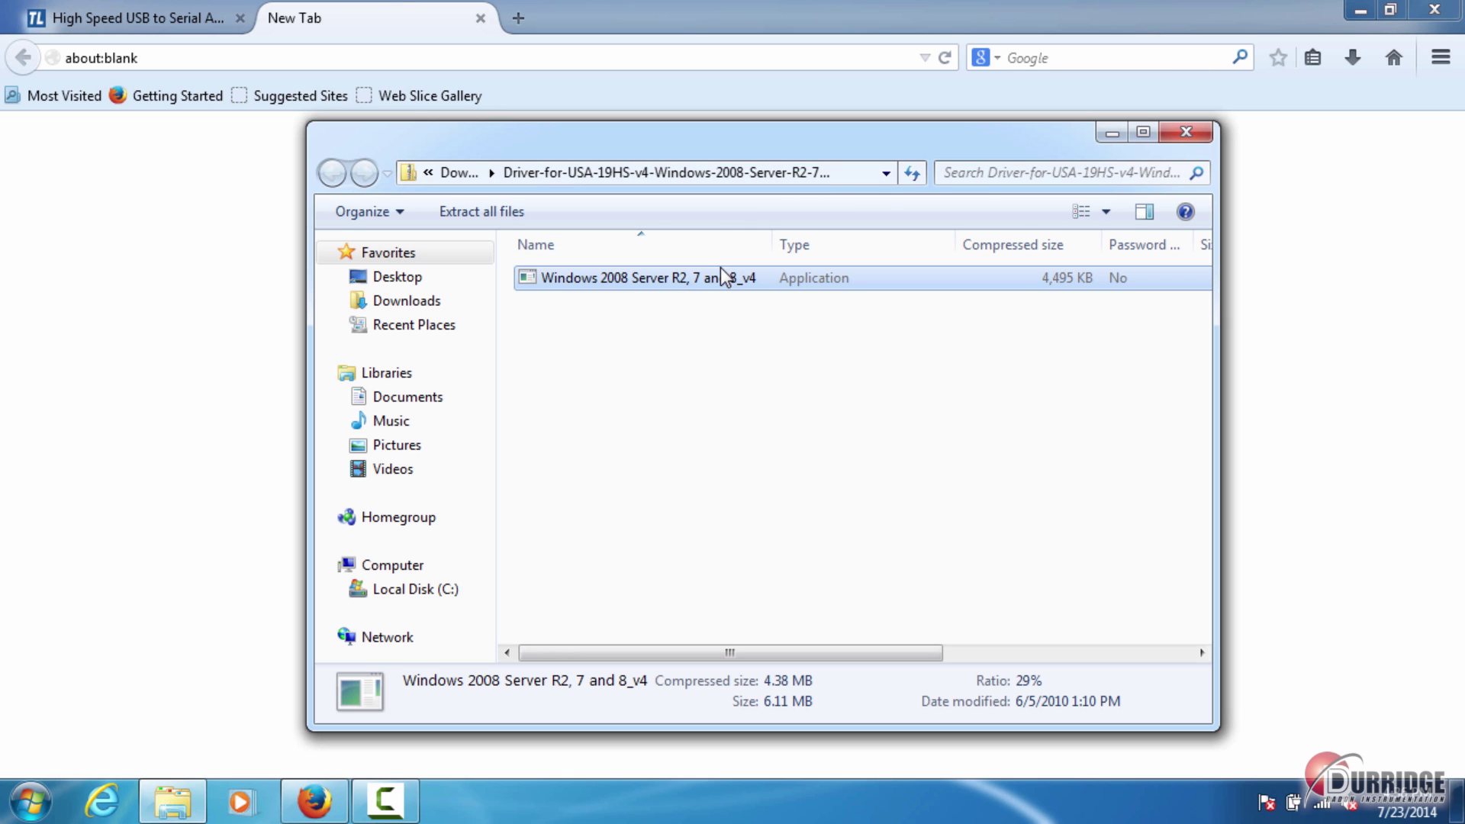
double_click(721, 269)
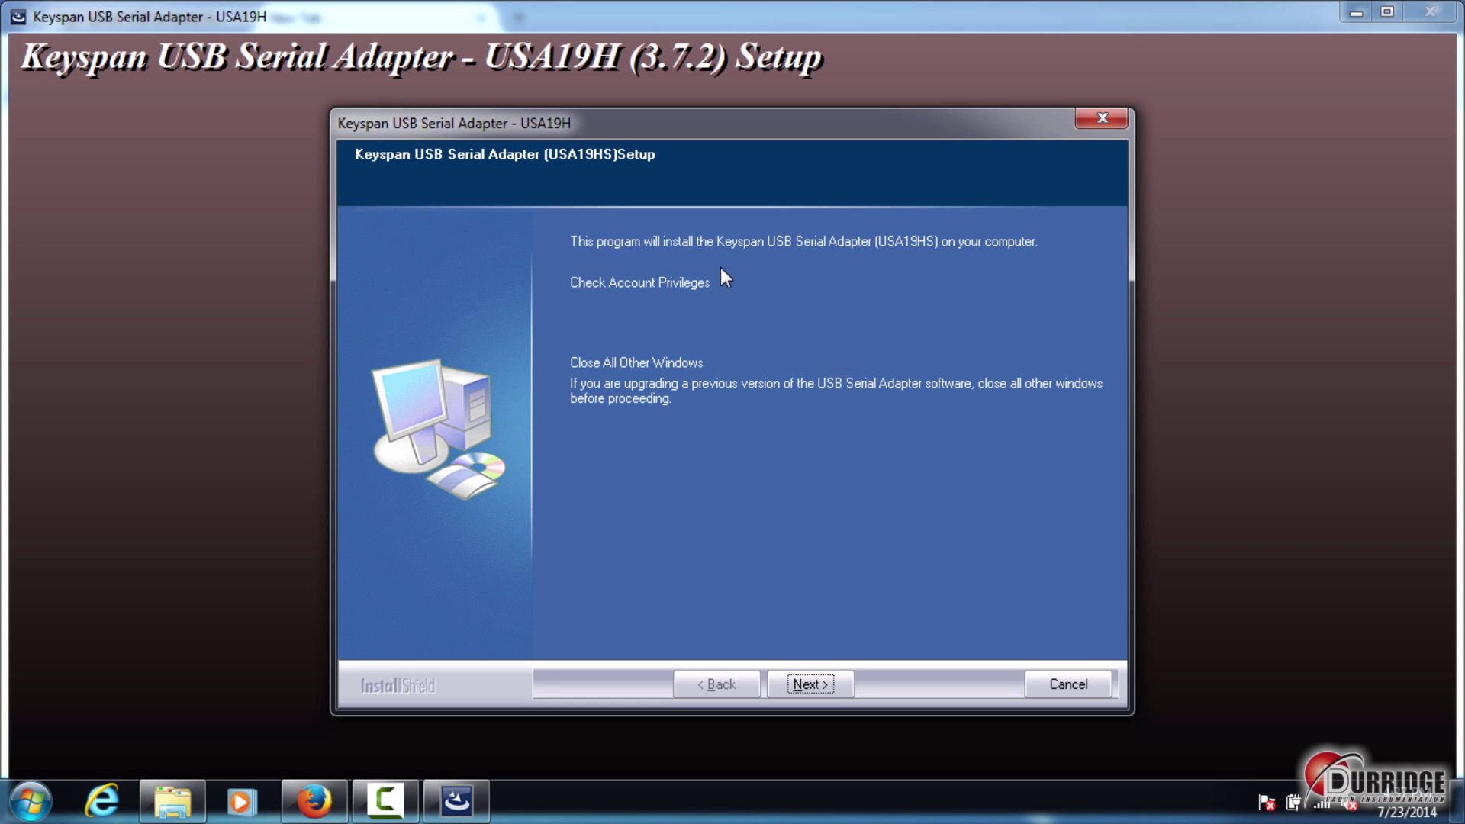
Install the Keyspan USA19HS driver, accepting the licence and default folder, and skip registration.
click(821, 682)
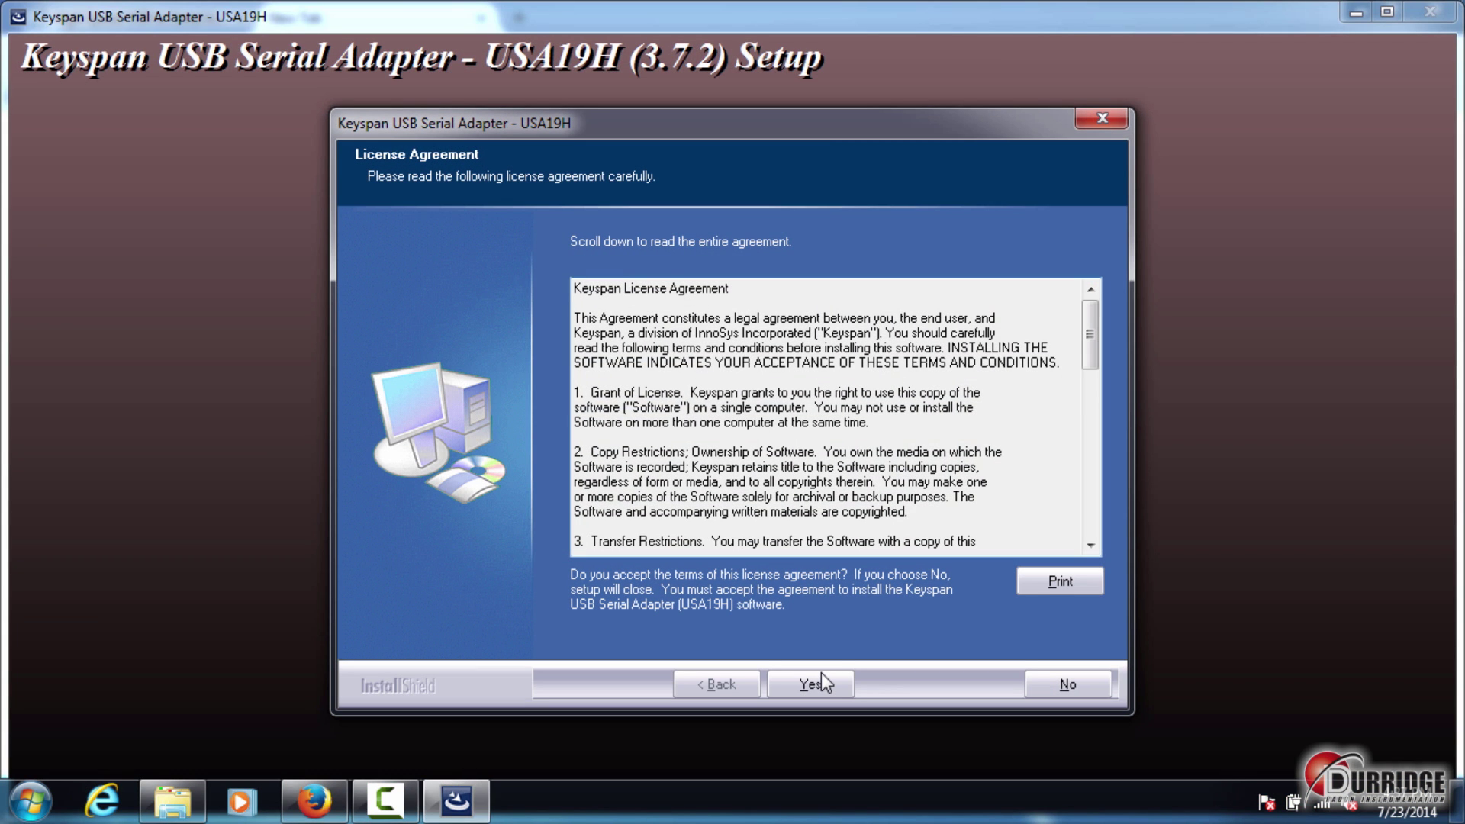
click(822, 674)
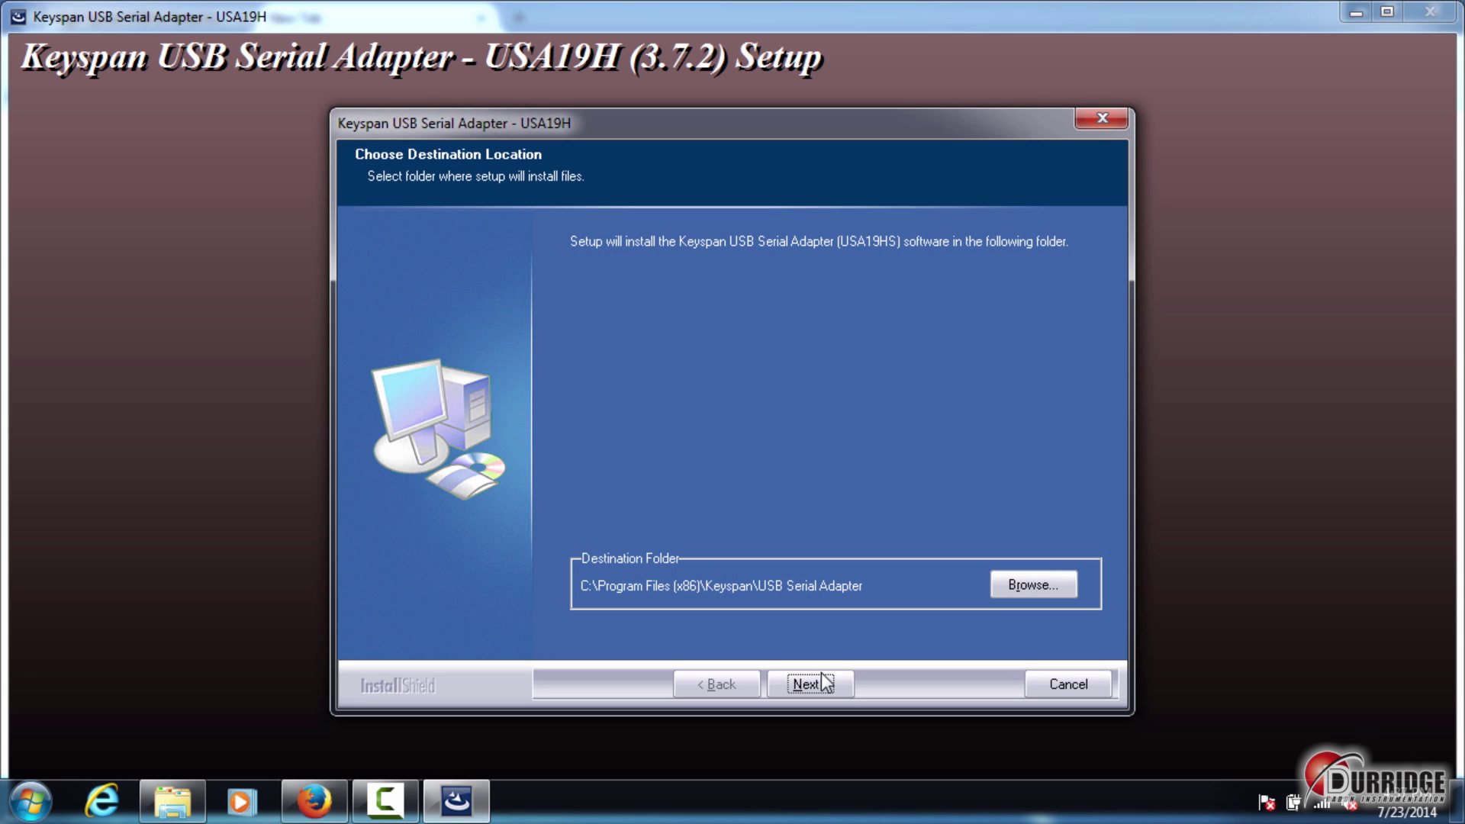
click(822, 676)
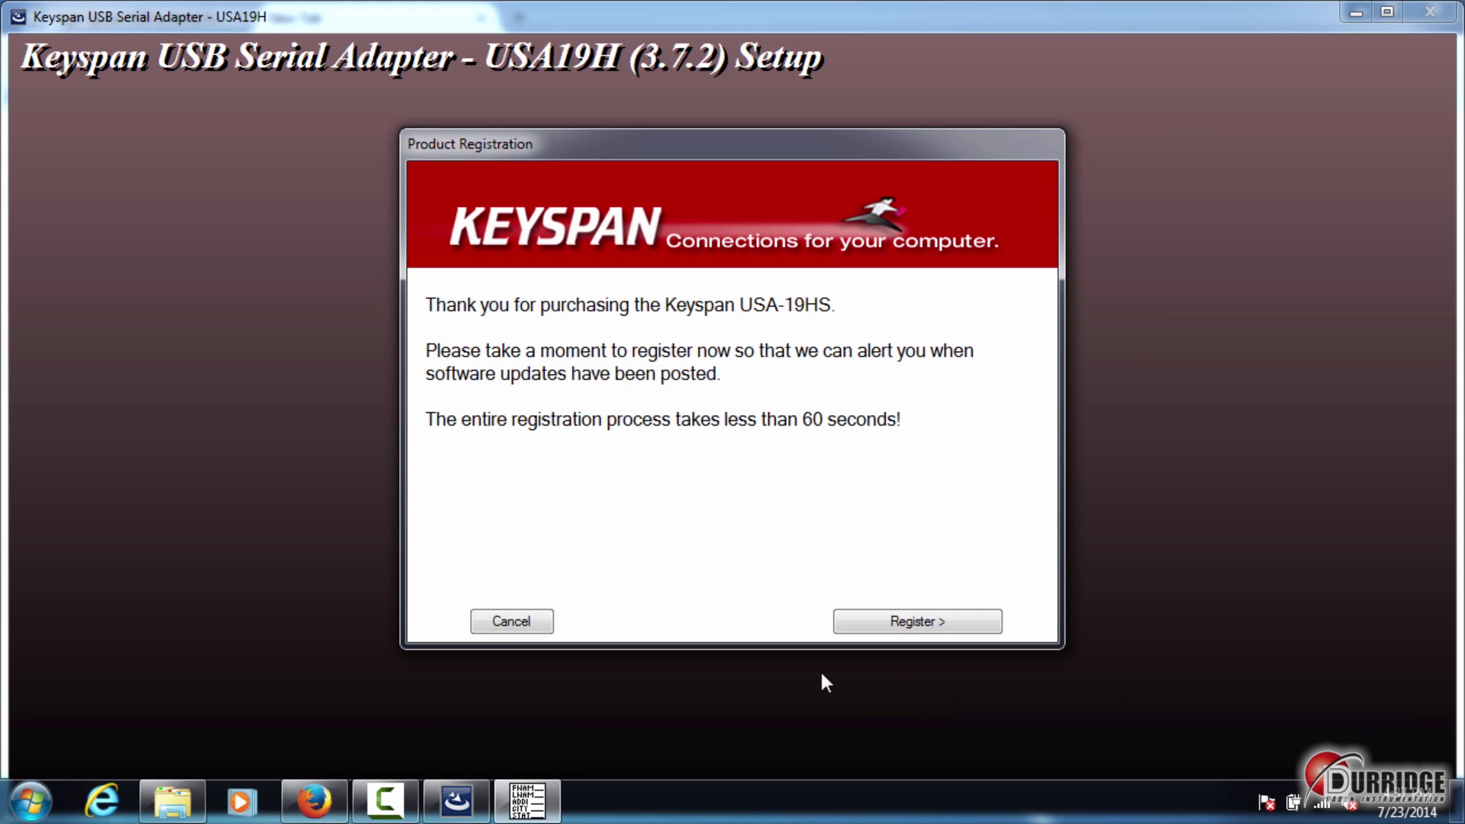
click(518, 622)
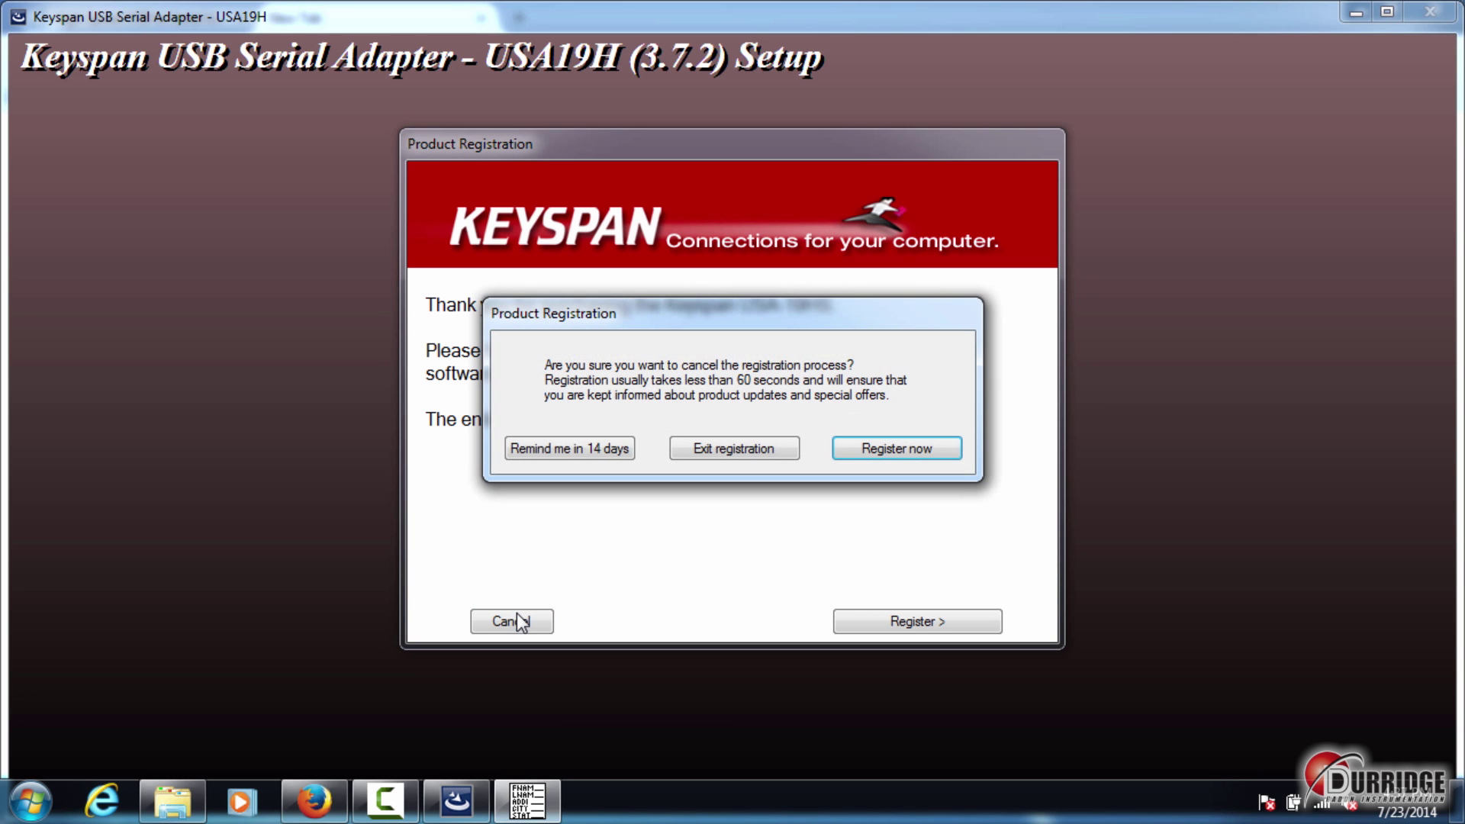
click(720, 447)
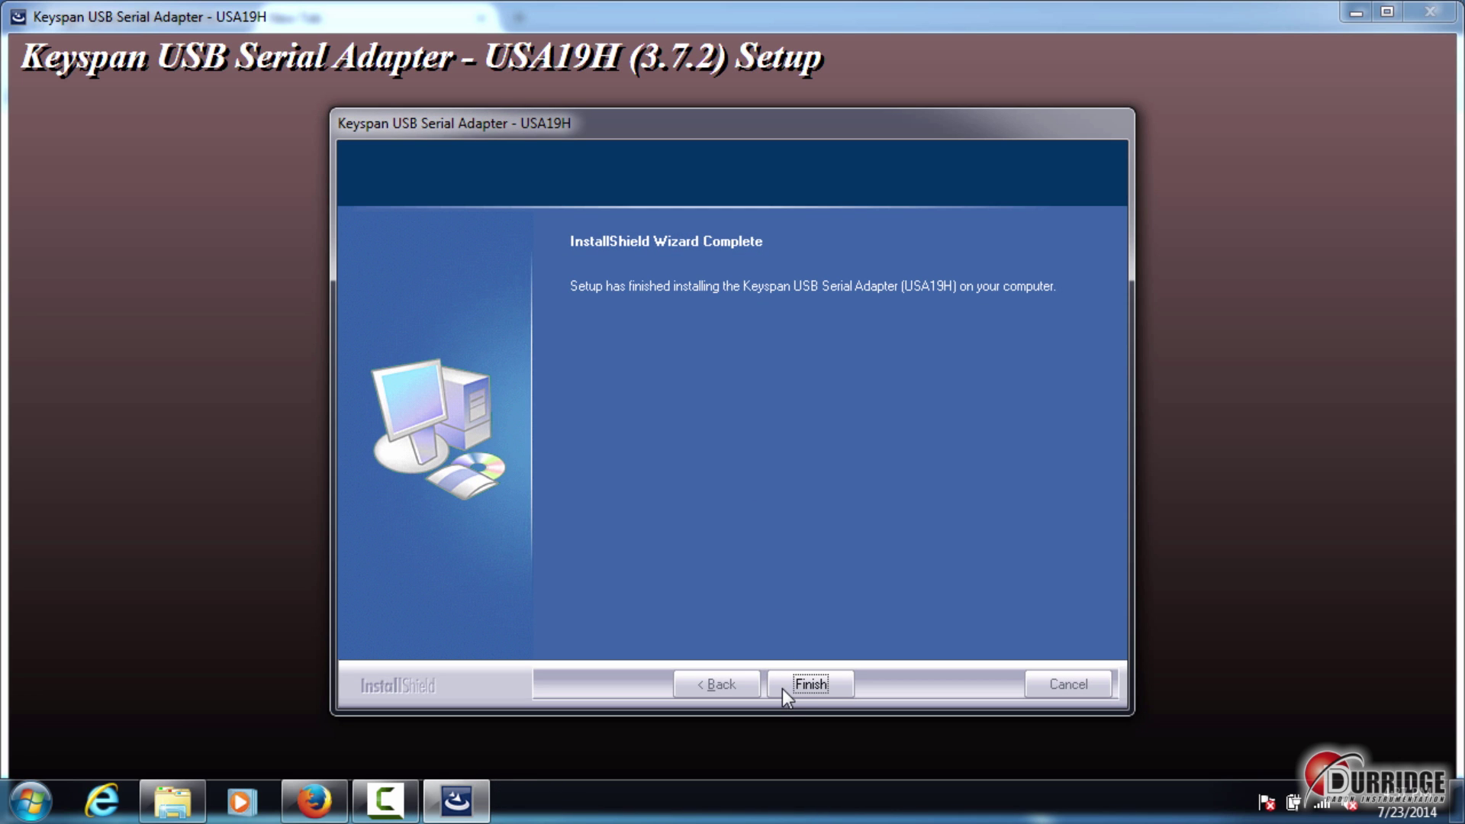
click(783, 689)
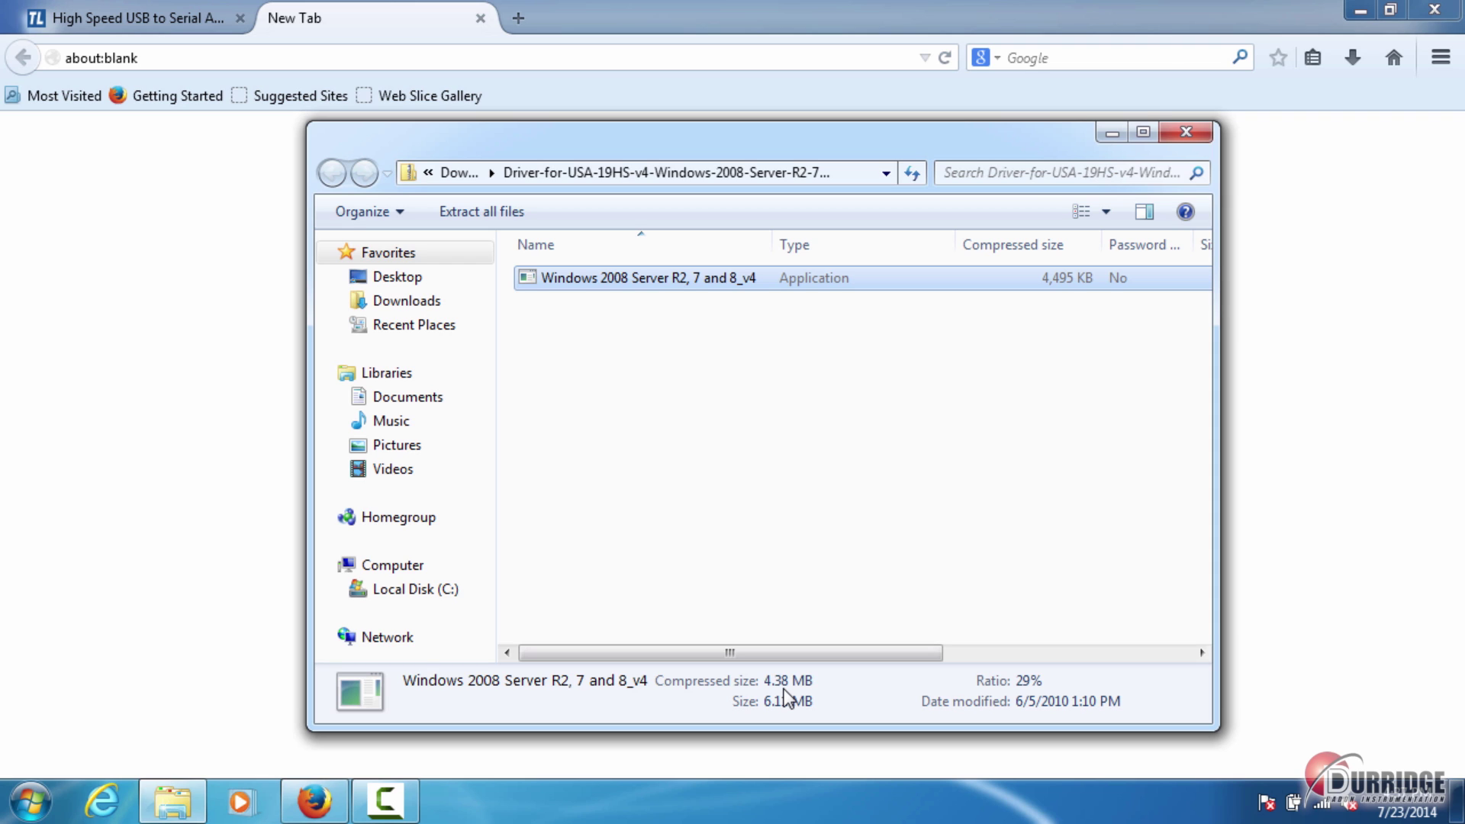
Go to durridge.com/capture and start downloading CAPTURE v5.3.0 for Windows XP, Vista, 7 and 8.
click(360, 38)
click(361, 55)
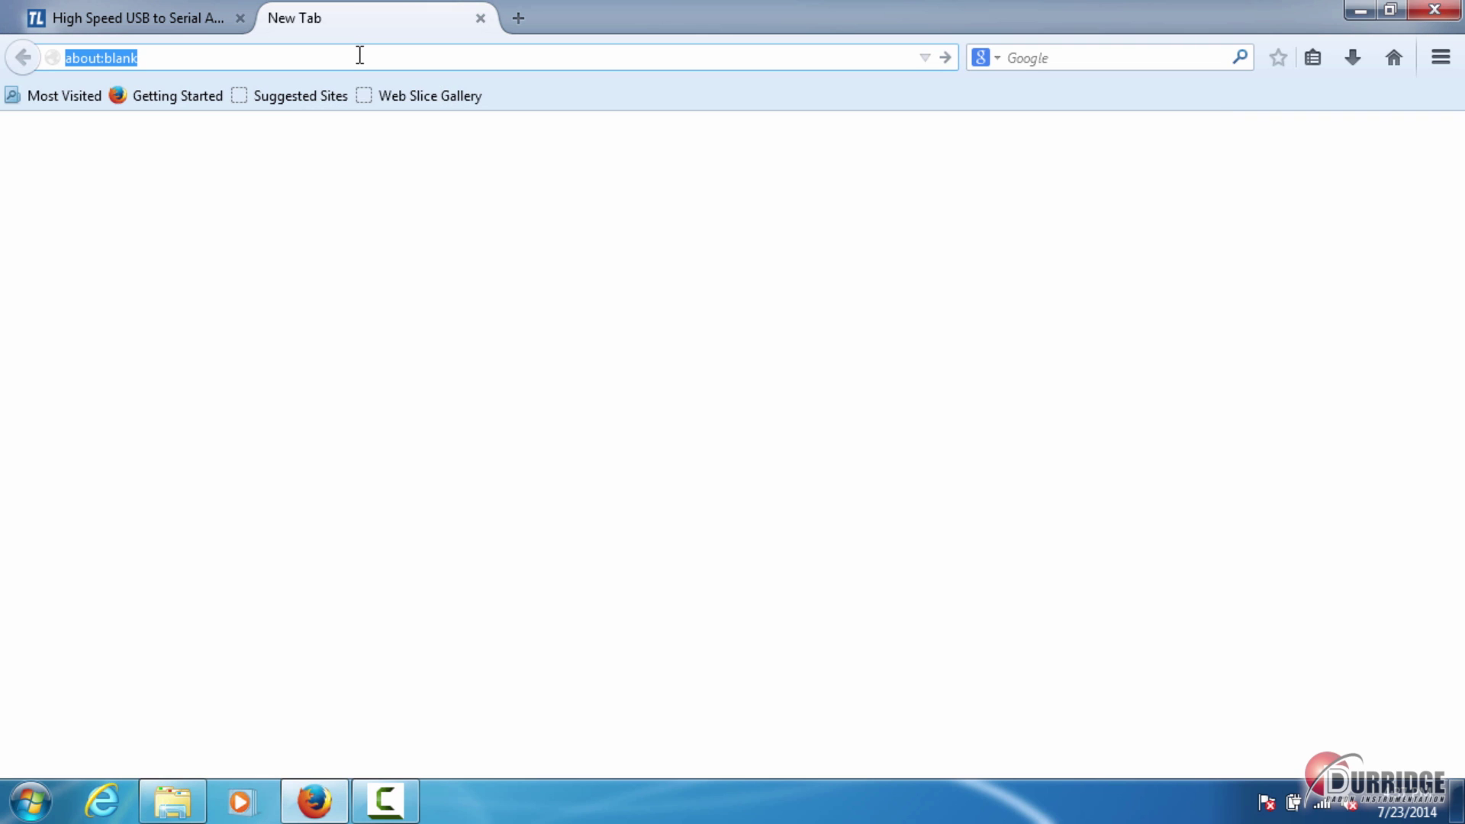
text(dur)
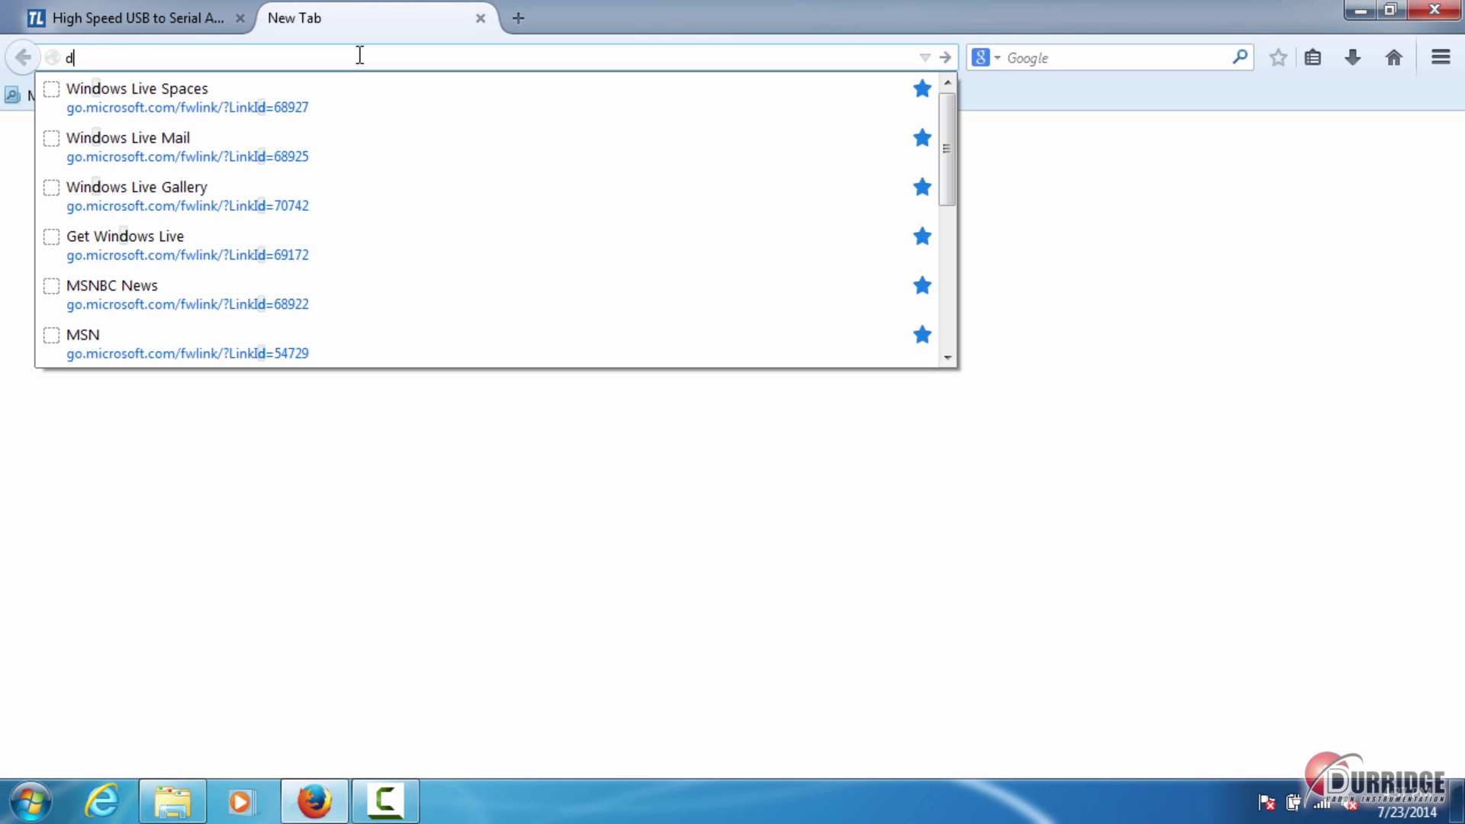
text(ridge.)
text(com)
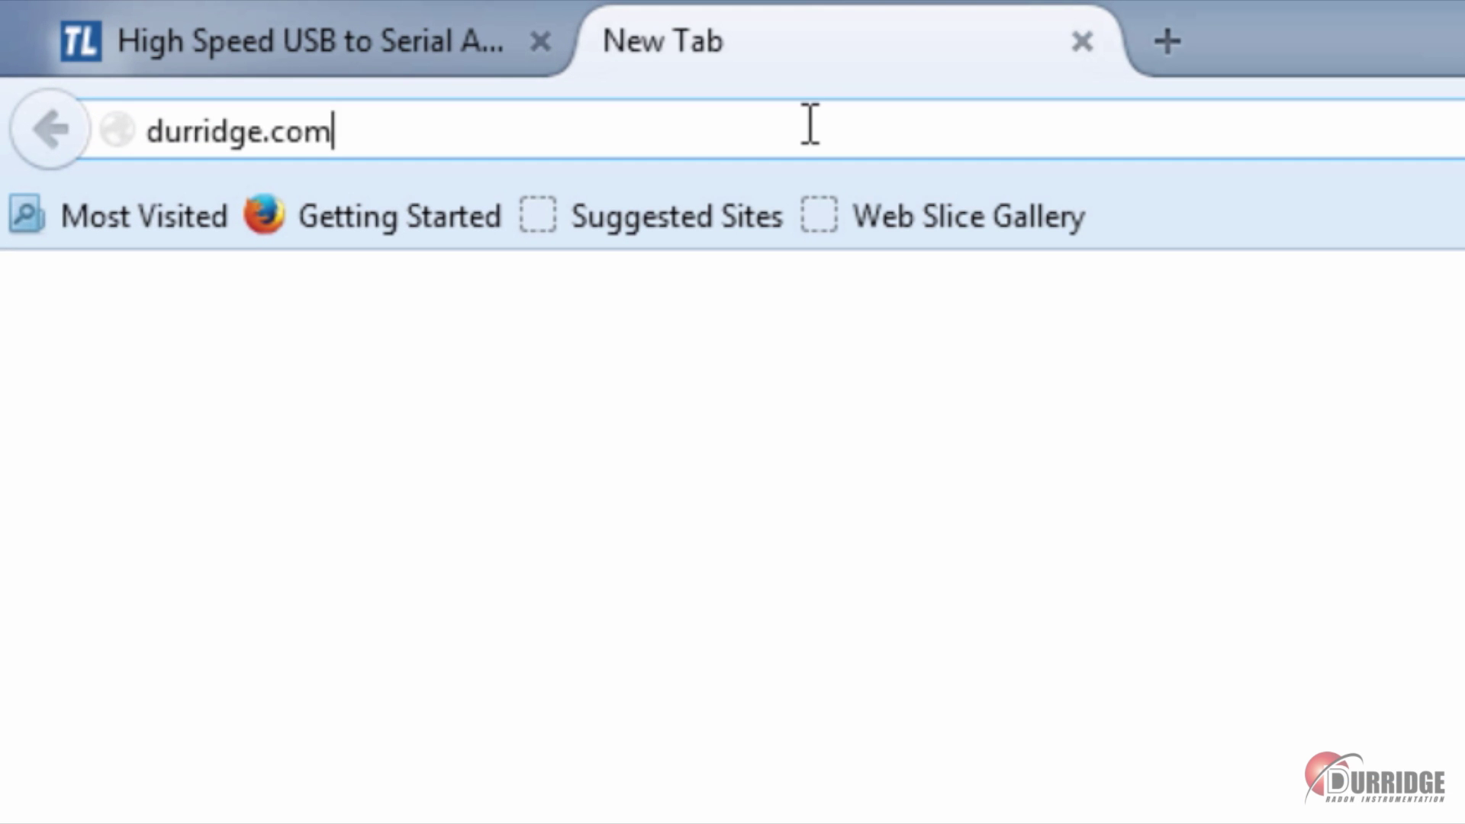
text(/catpture)
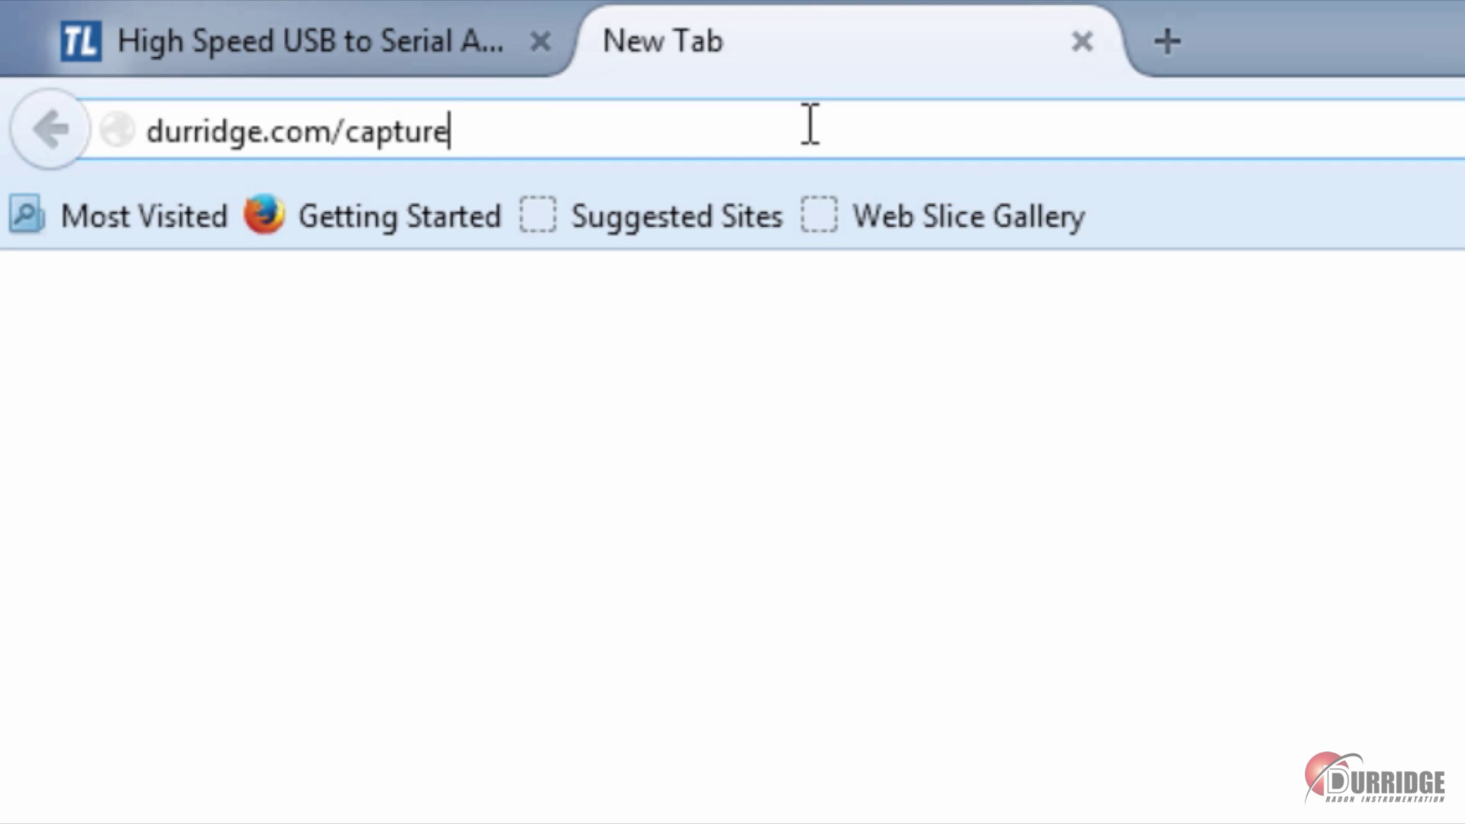
key(Return)
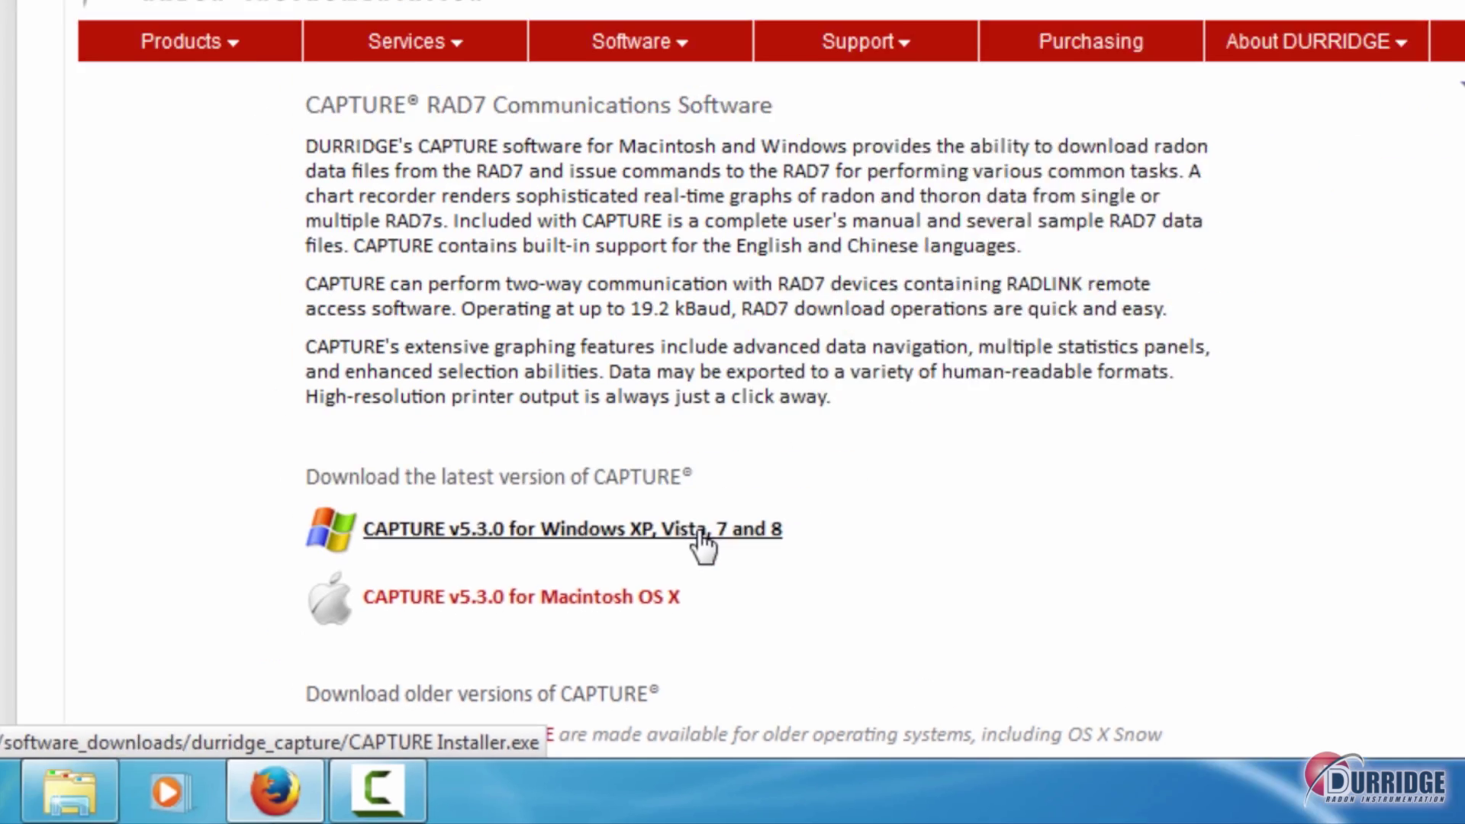
click(807, 429)
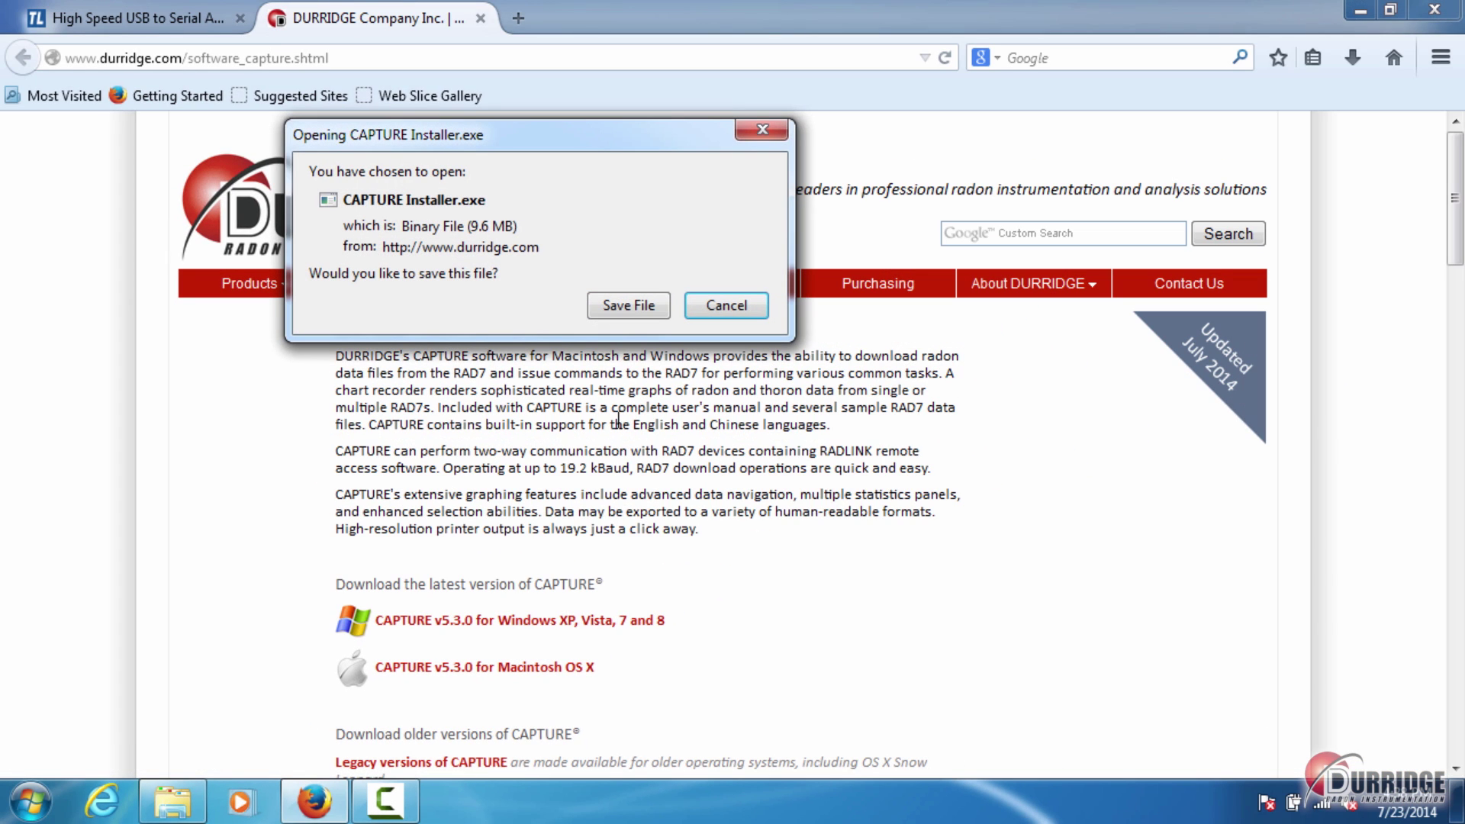
Save and run CAPTURE Installer.exe, then close Firefox with both its tabs.
click(620, 305)
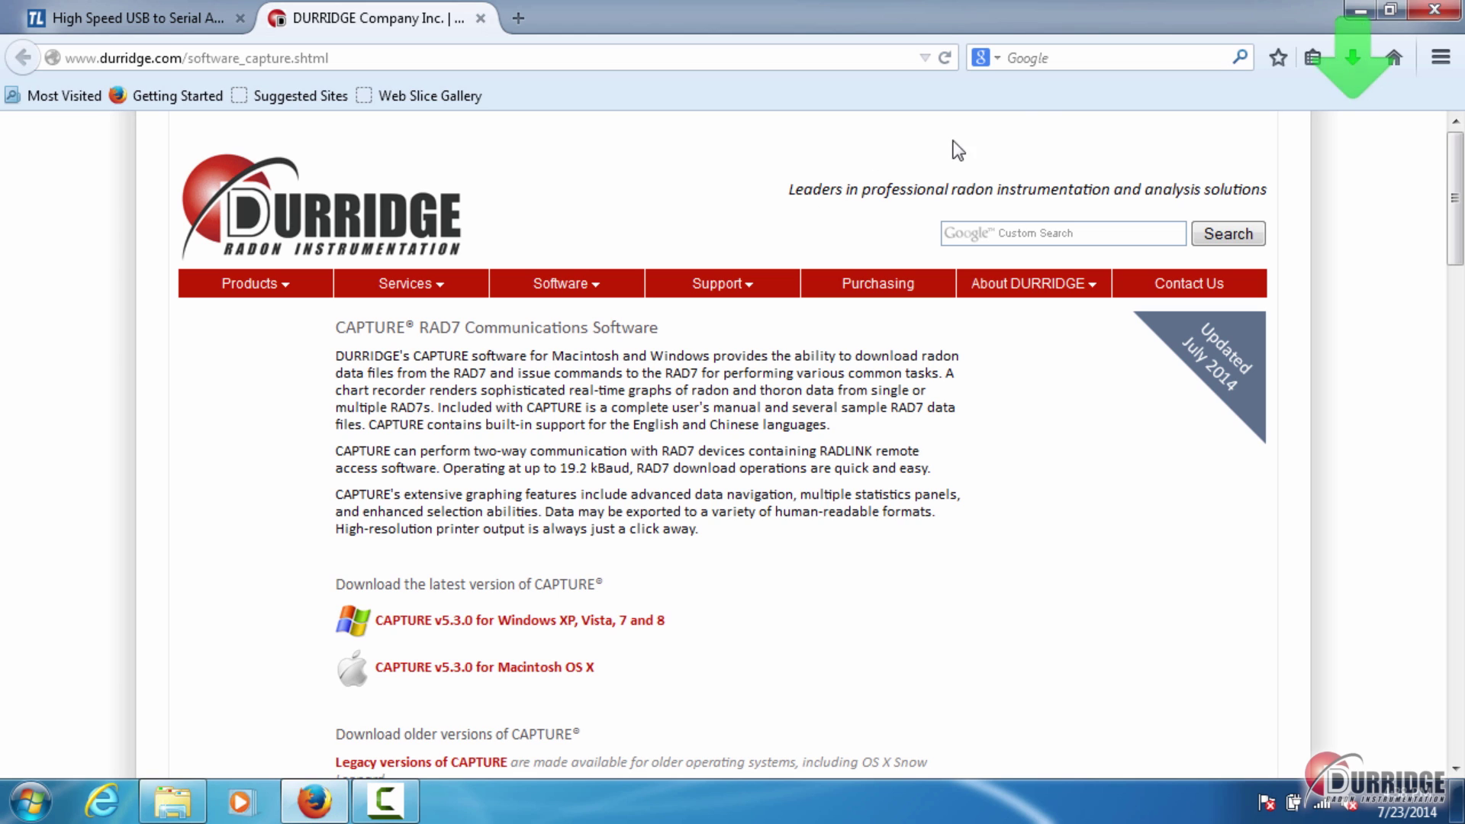
click(1354, 59)
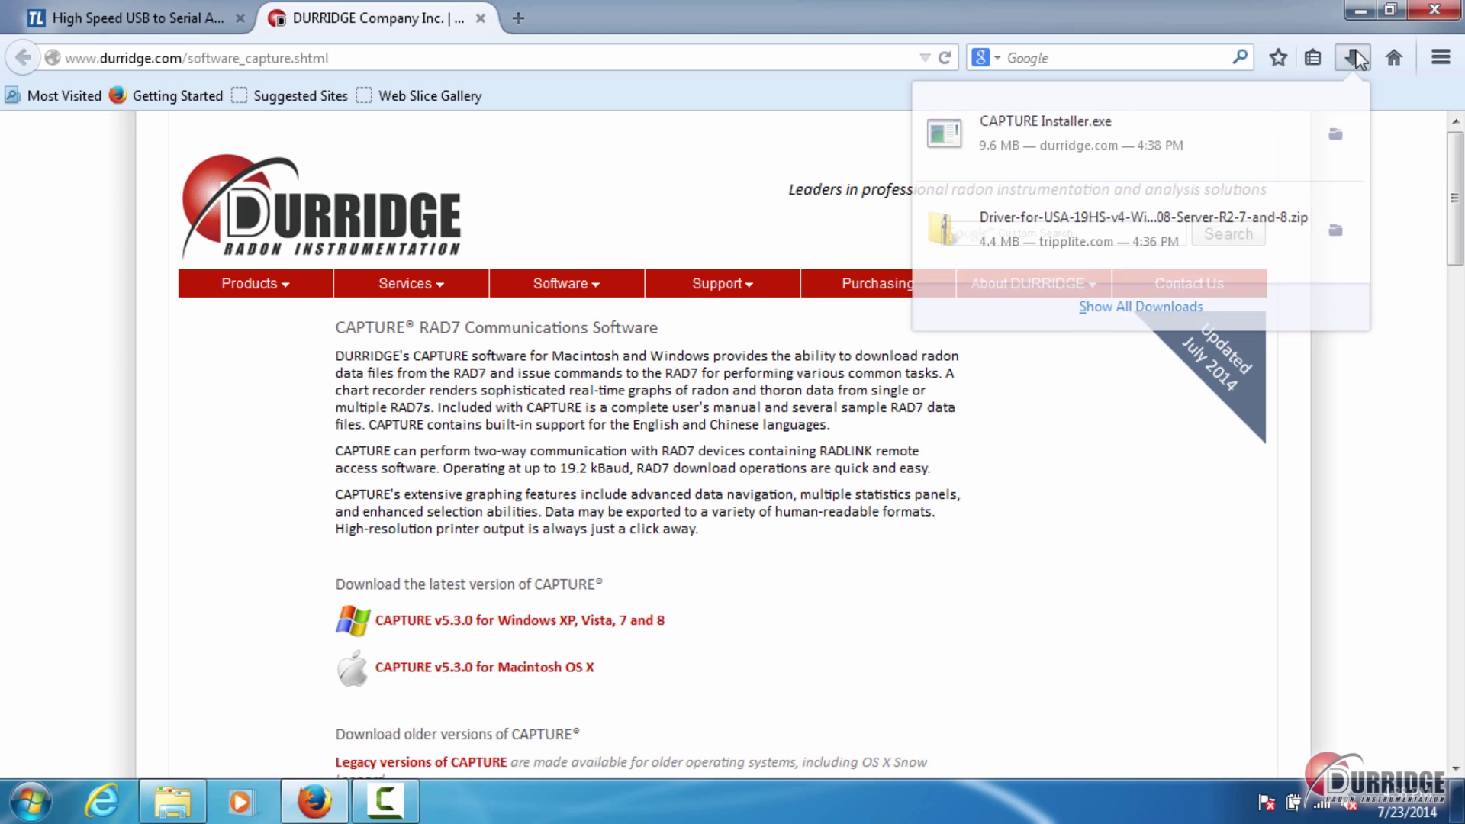
click(1198, 154)
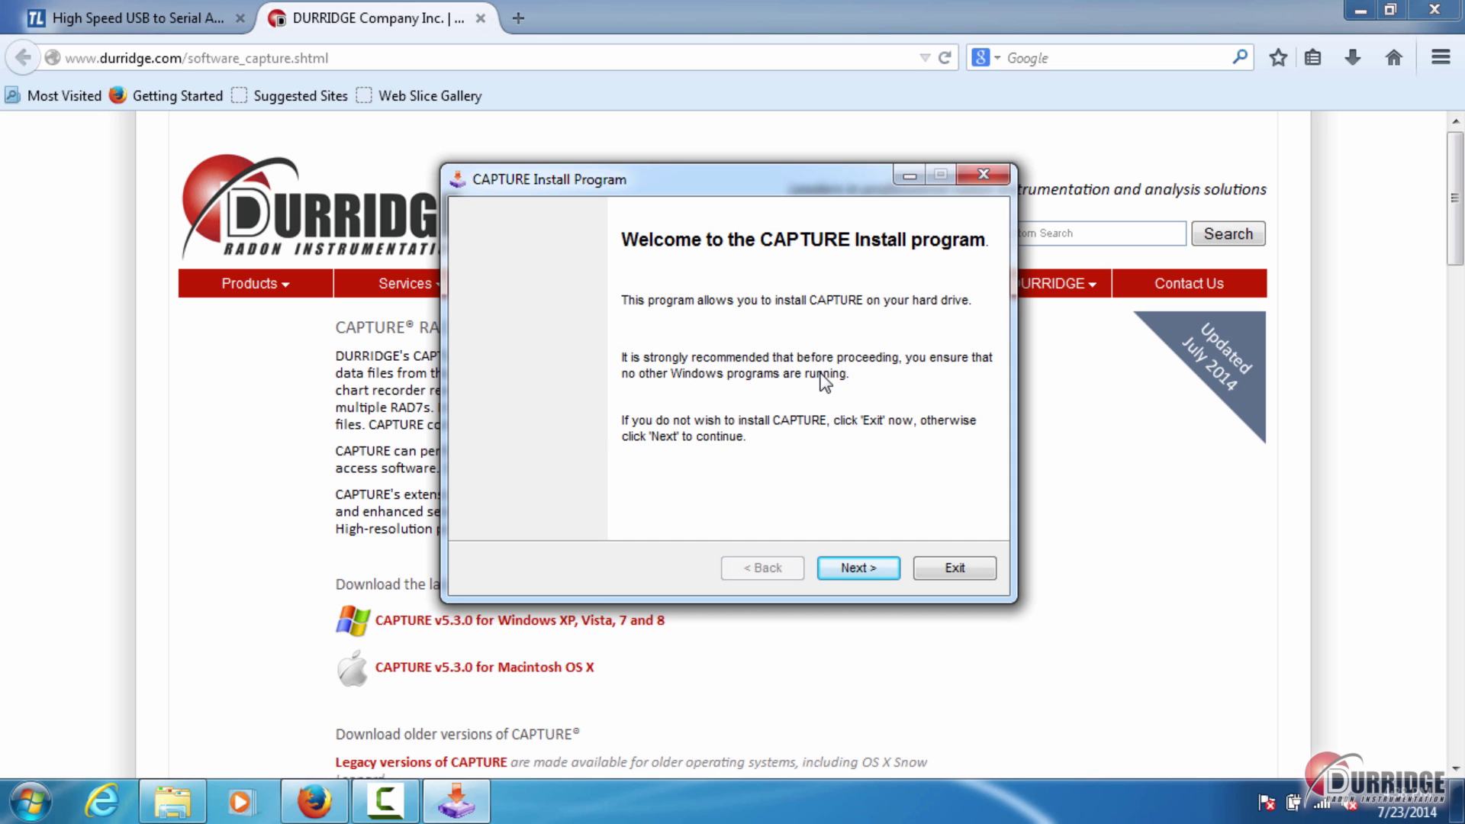
click(1434, 9)
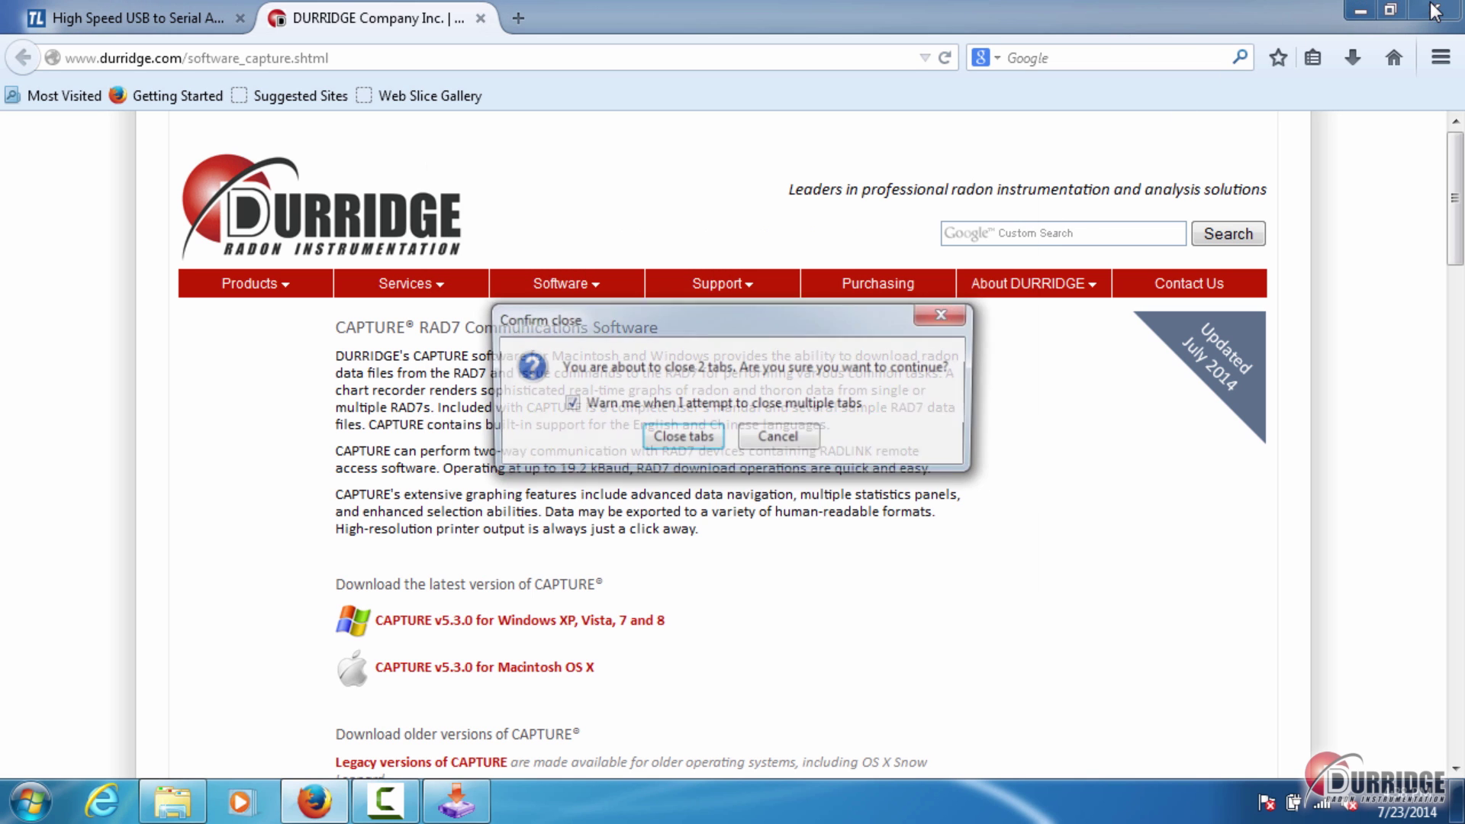
click(681, 438)
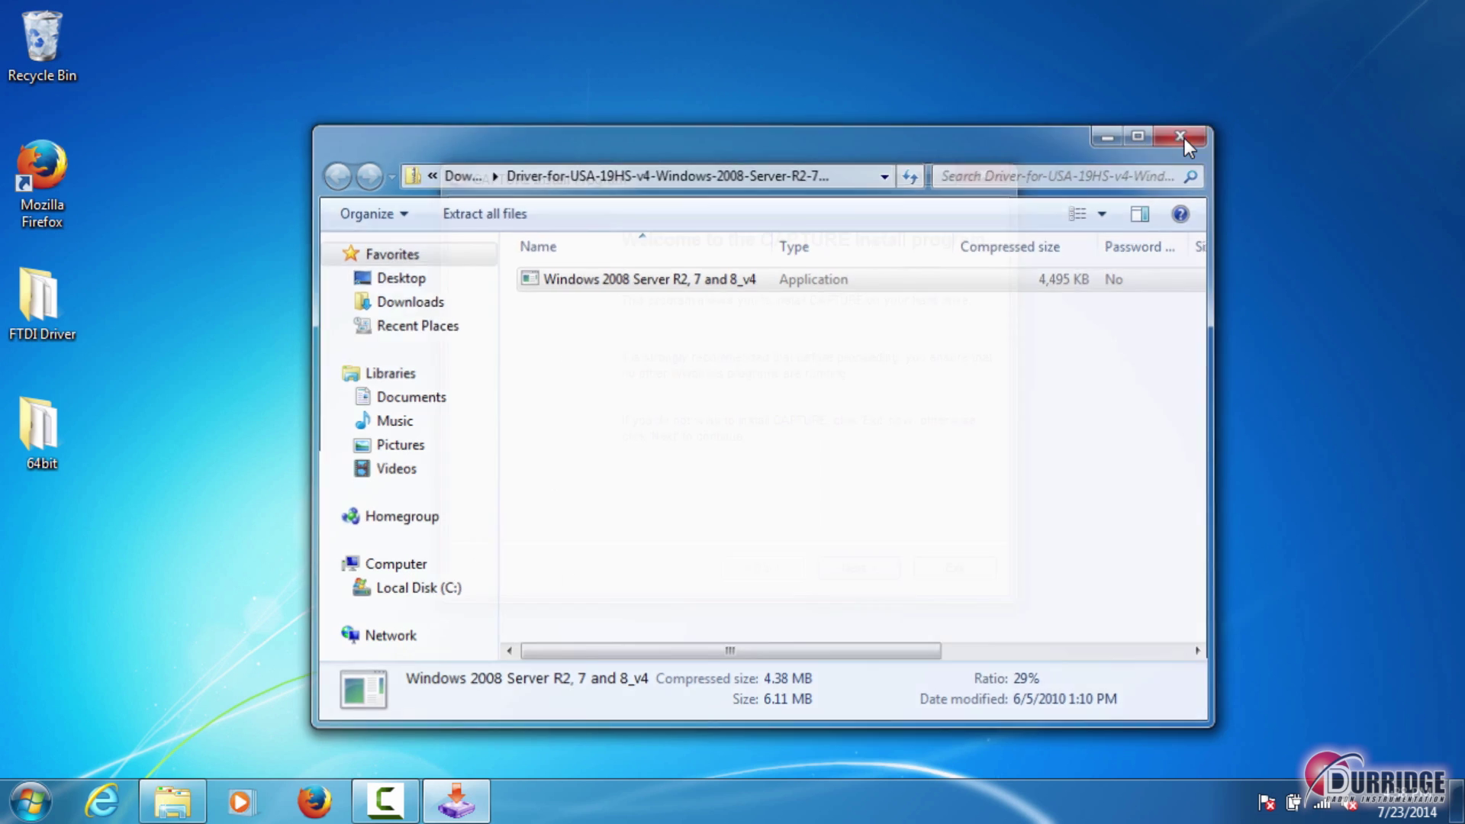
Install CAPTURE in All Languages to C:\Program Files (x86)\CAPTURE, creating the folder, and launch it.
click(1181, 137)
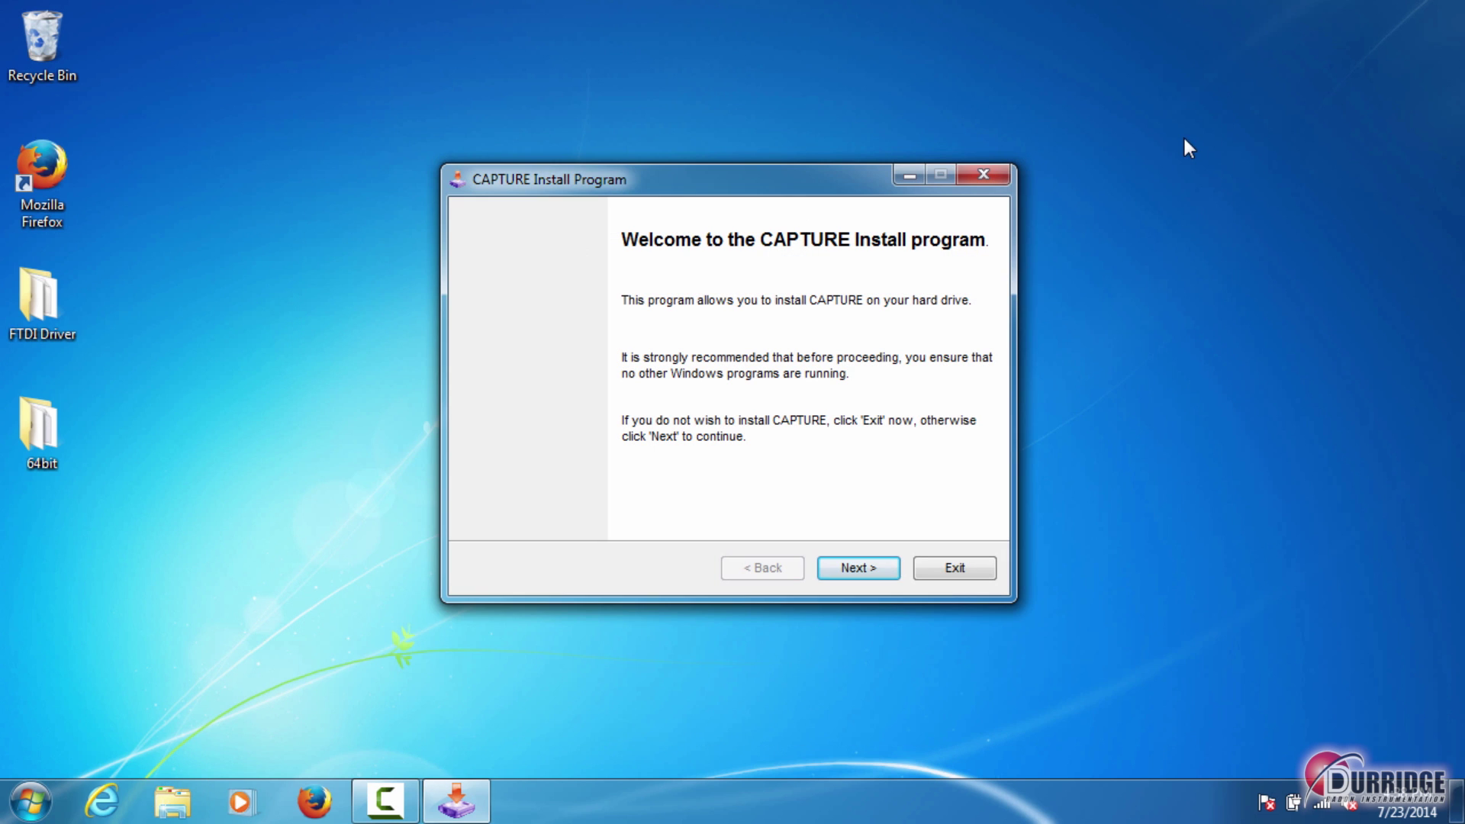
click(858, 569)
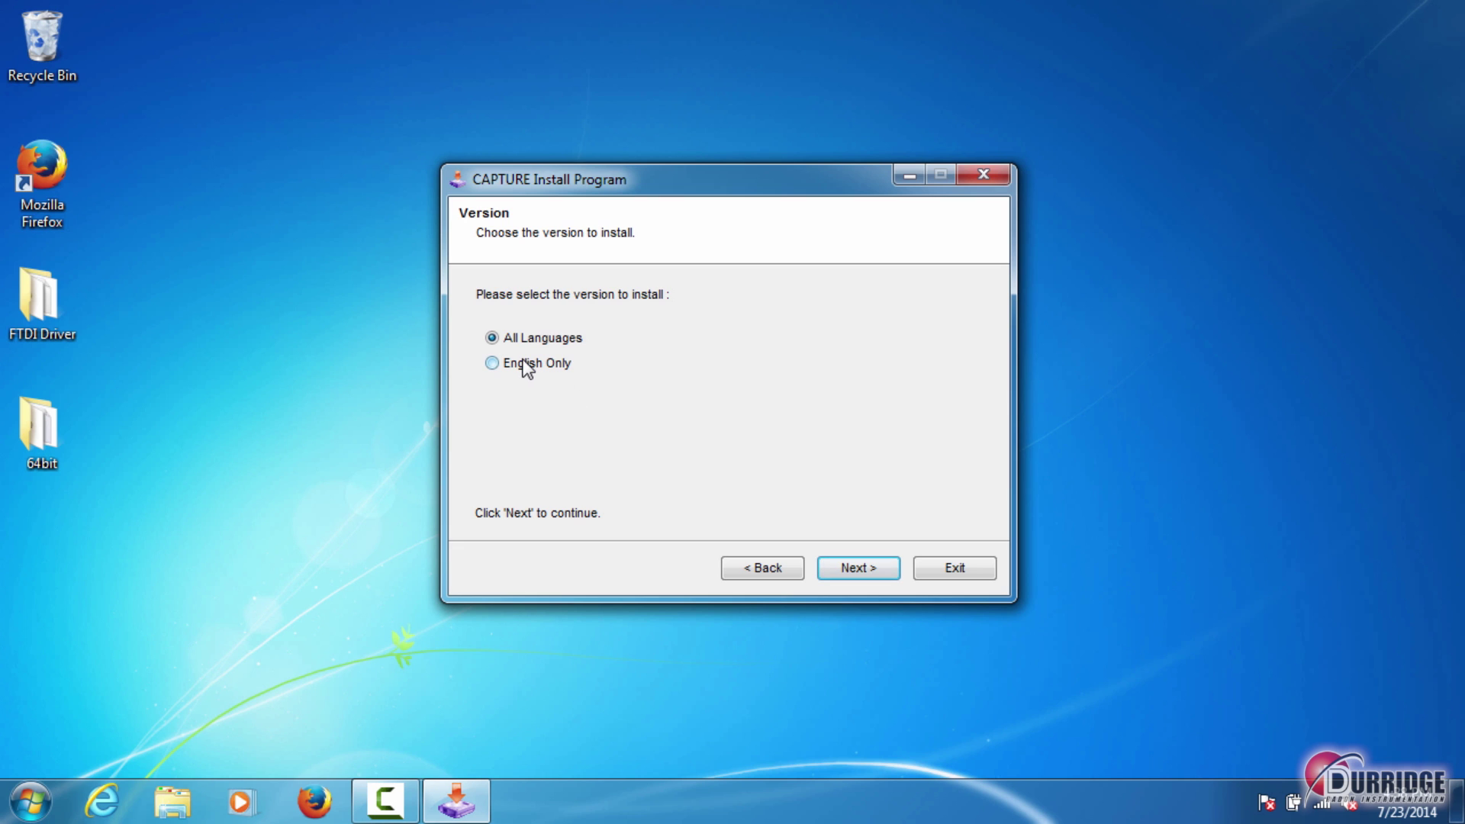
click(861, 559)
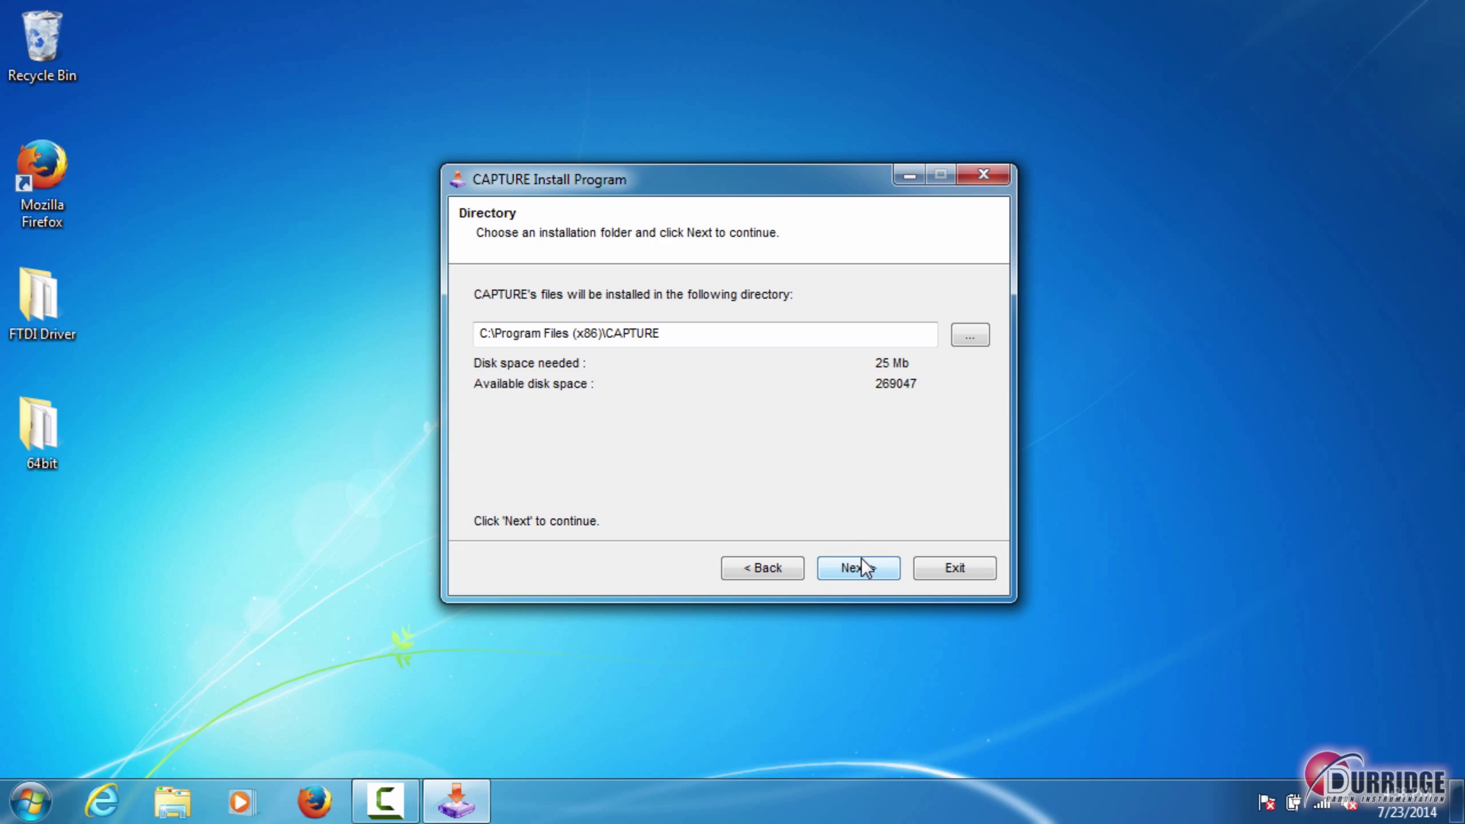
click(861, 560)
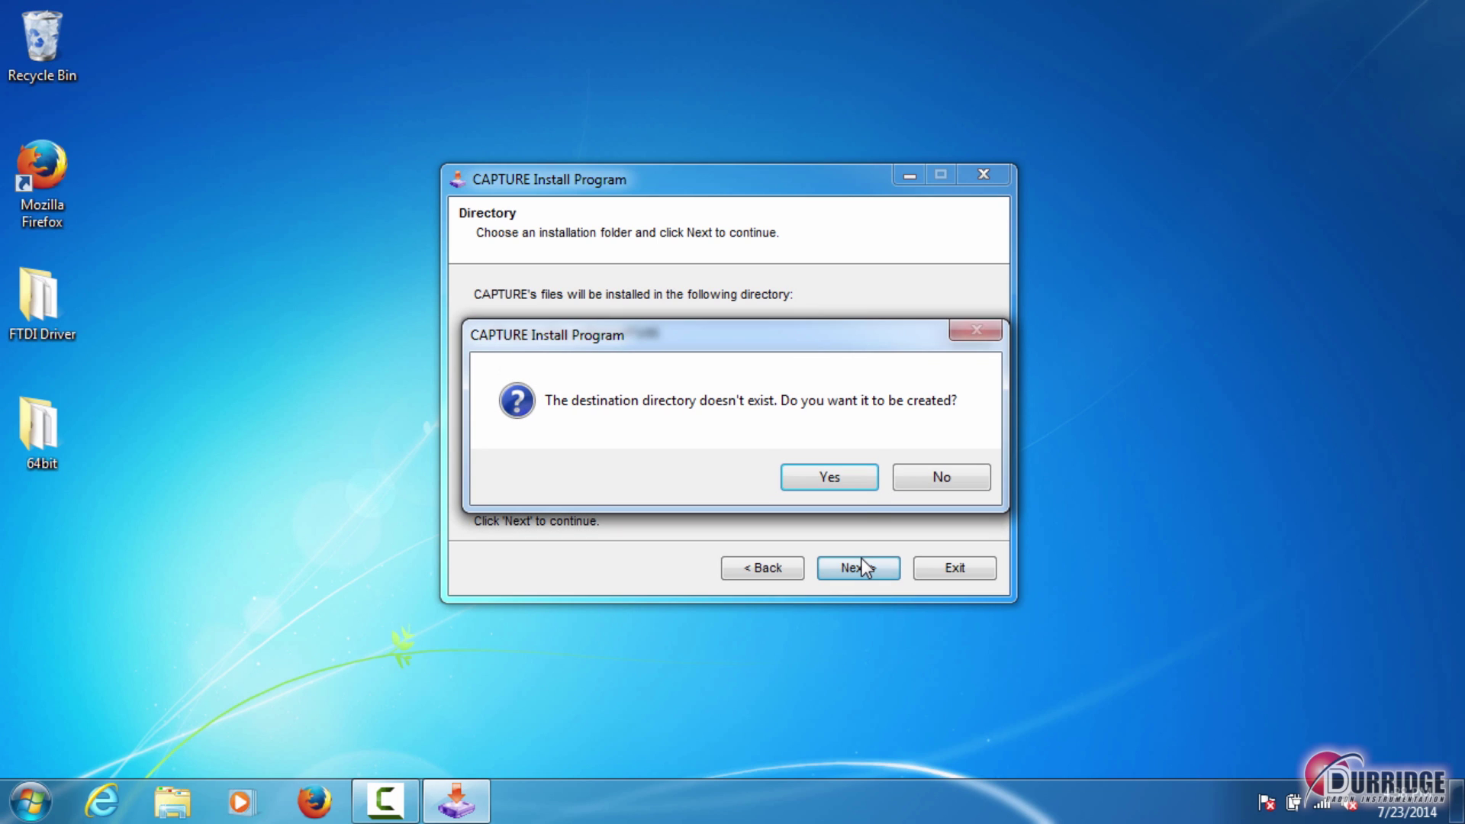
click(838, 476)
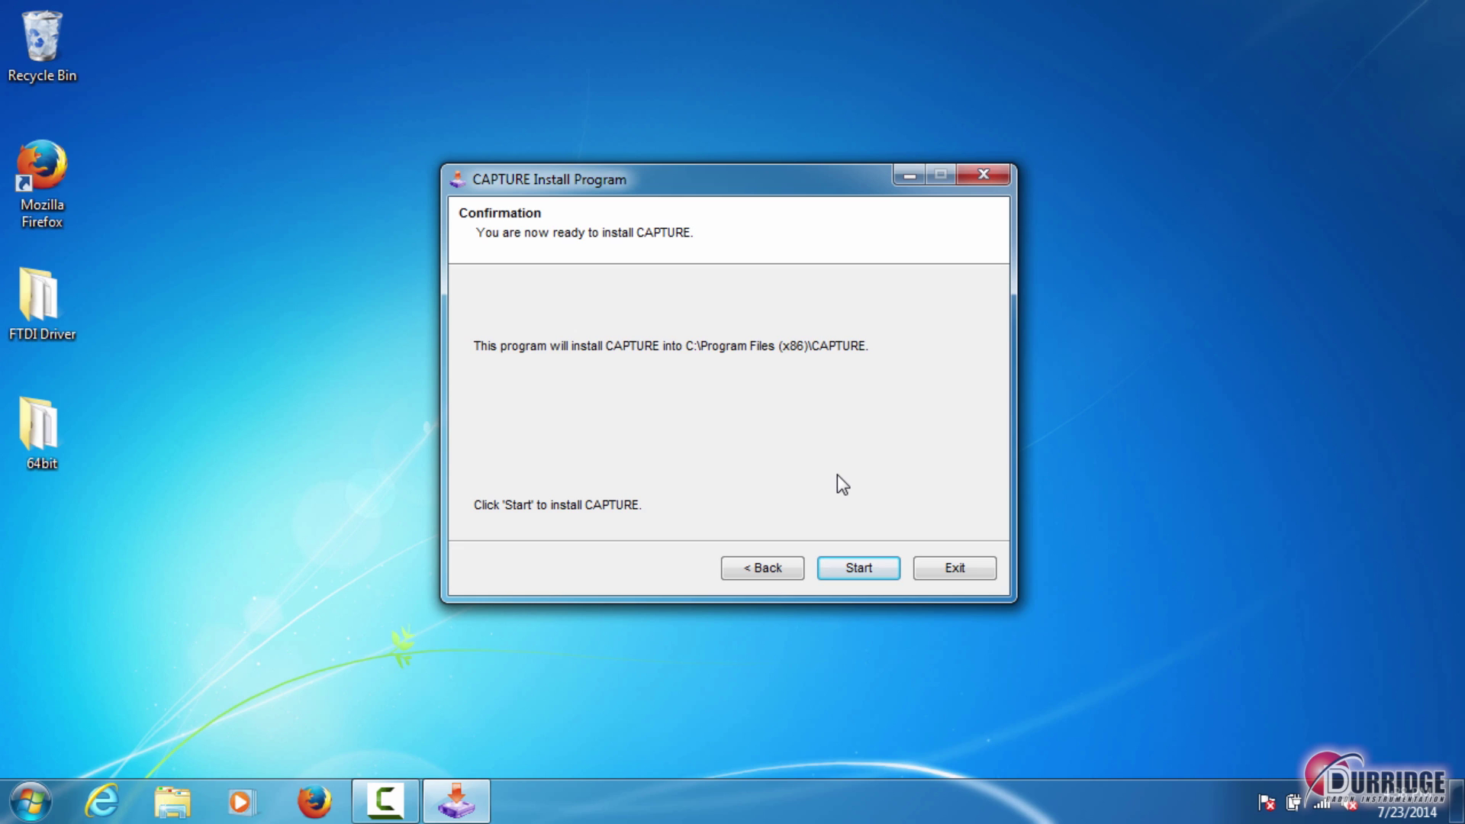
click(865, 562)
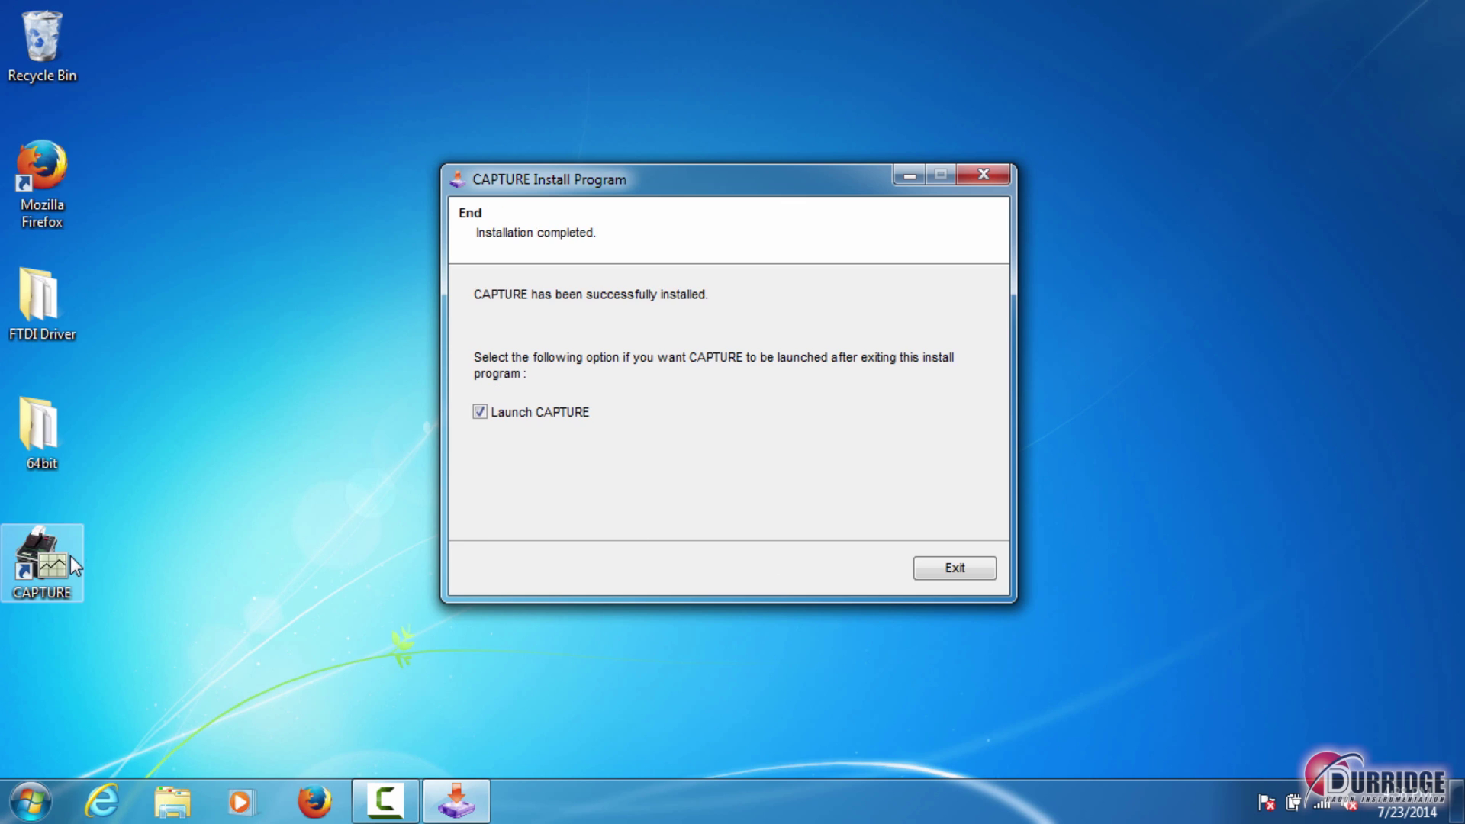
click(941, 566)
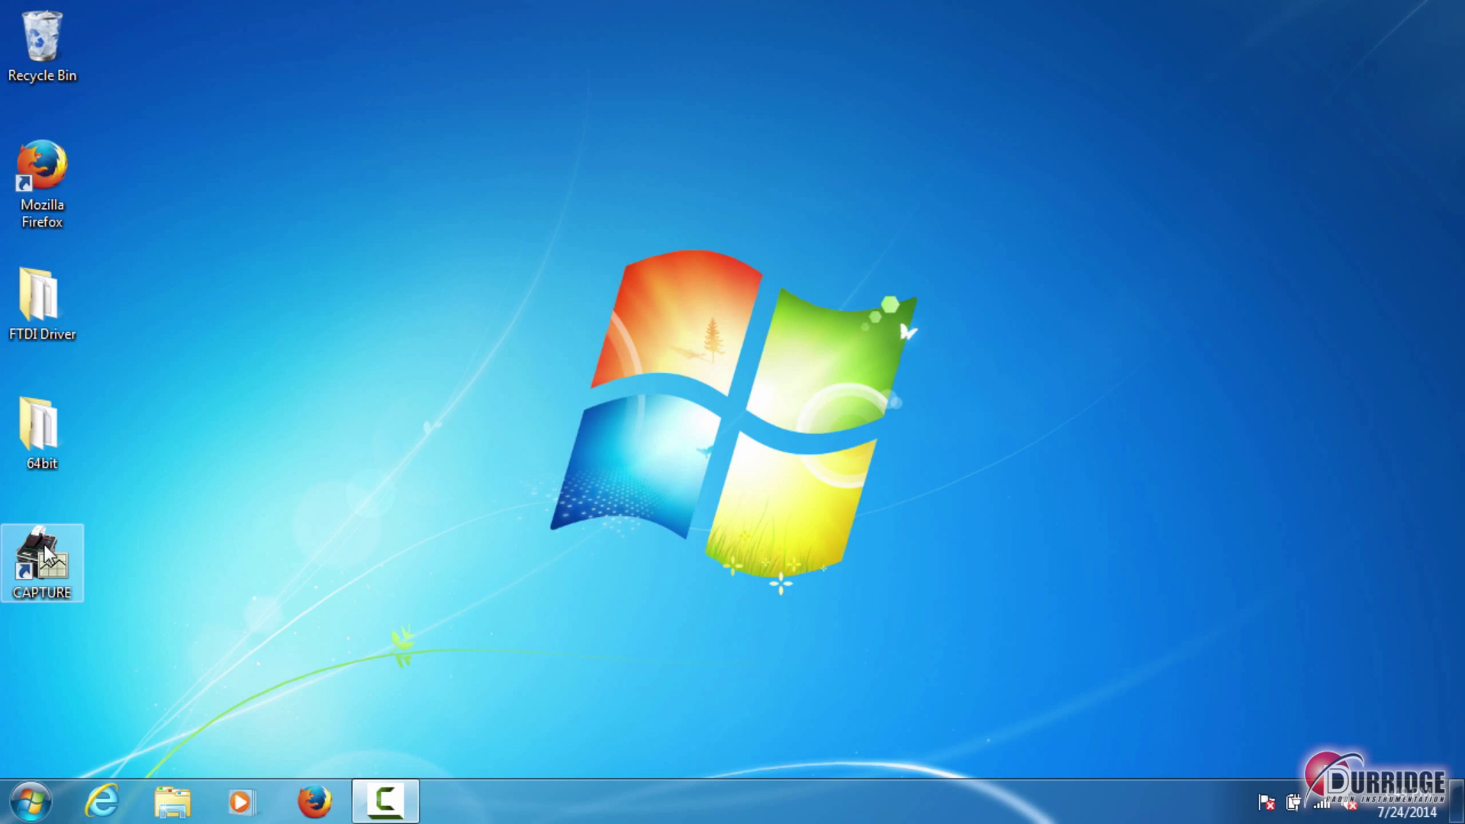
Launch CAPTURE from its desktop shortcut, detecting the RAD7 on COM4 at 9600 Baud.
double_click(44, 552)
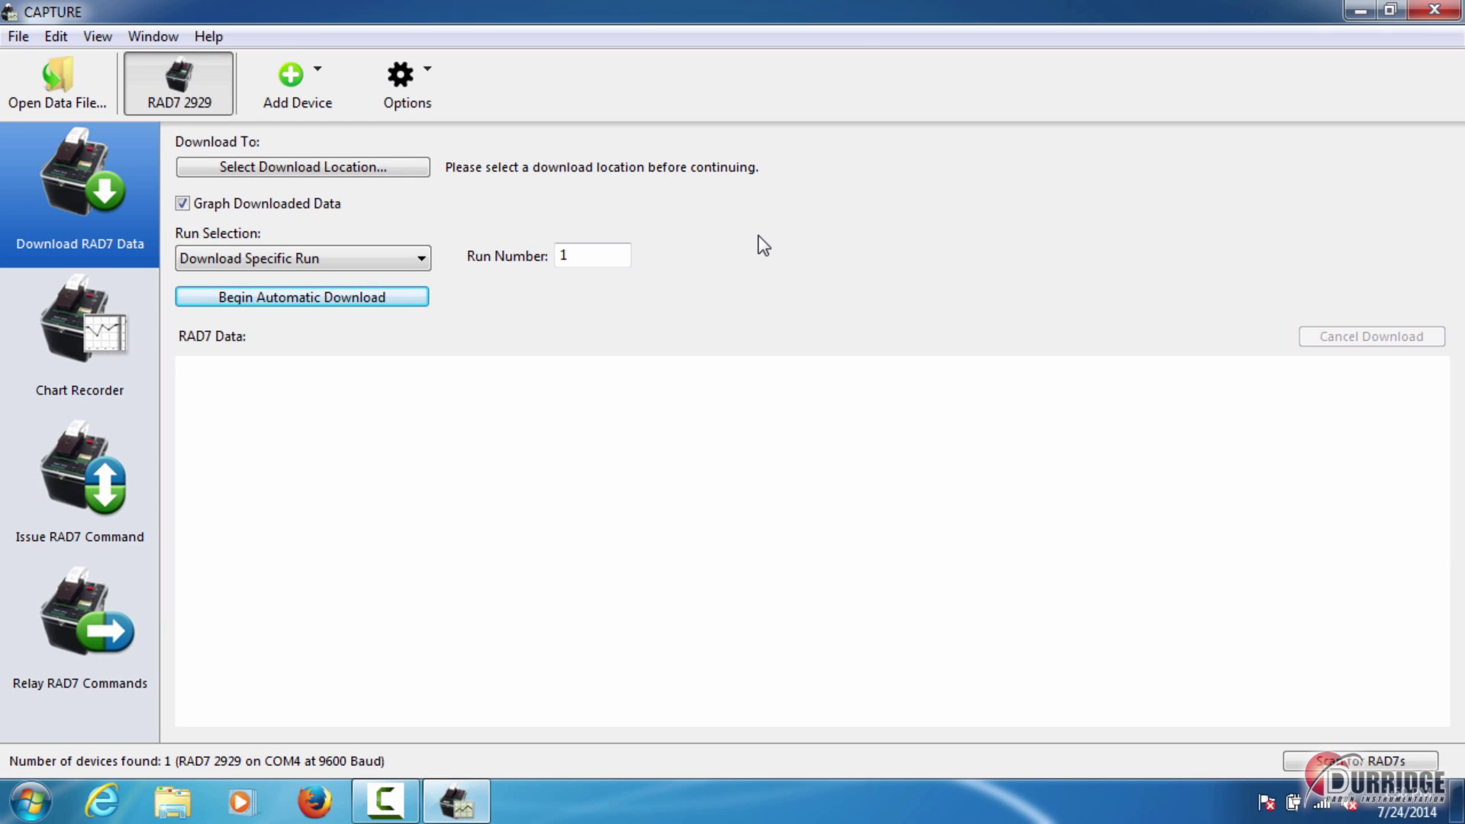
click(409, 165)
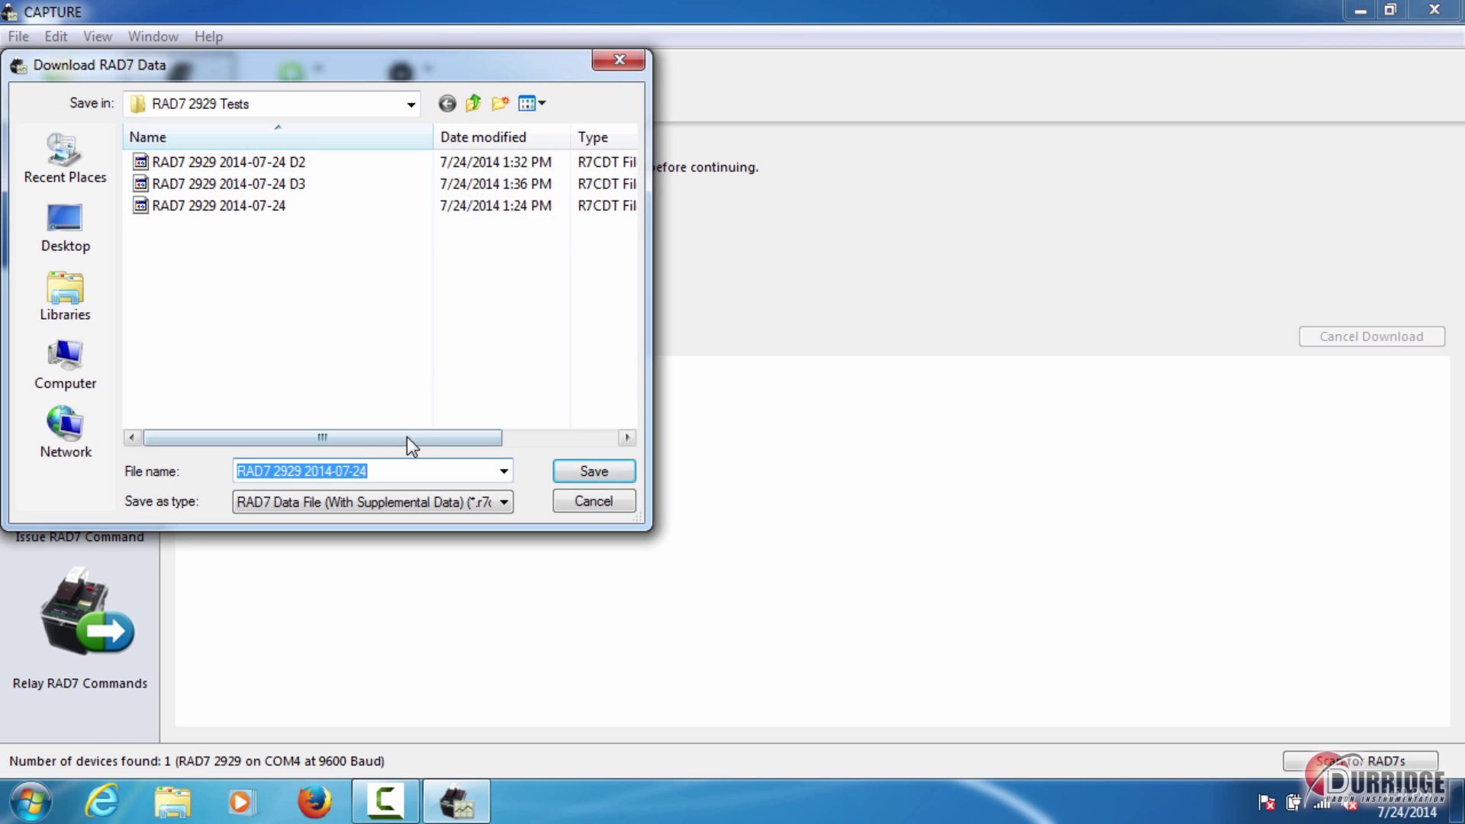
click(414, 467)
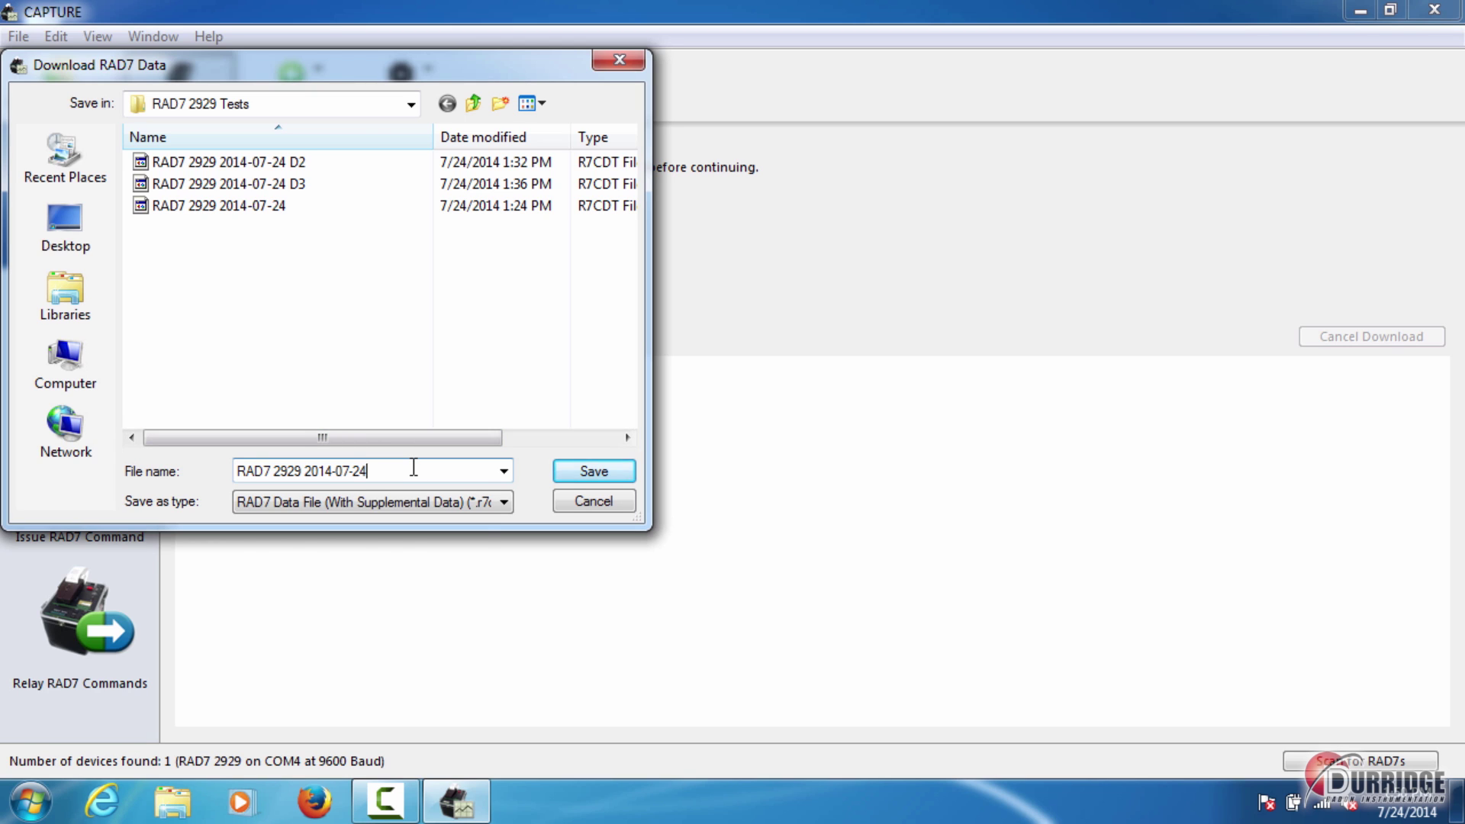
text(D4)
click(580, 474)
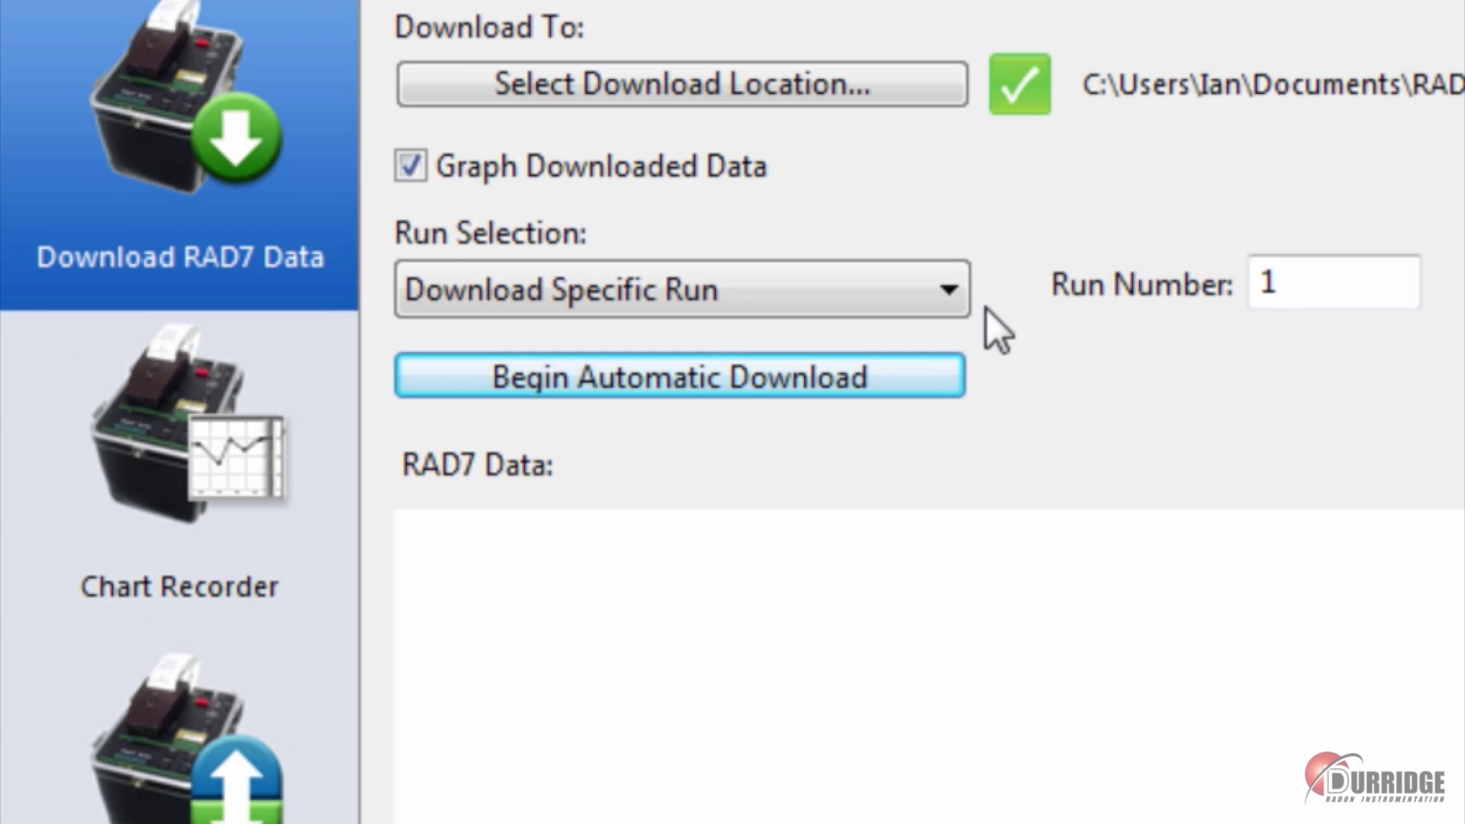
Download specific run number 52 from the RAD7.
click(950, 283)
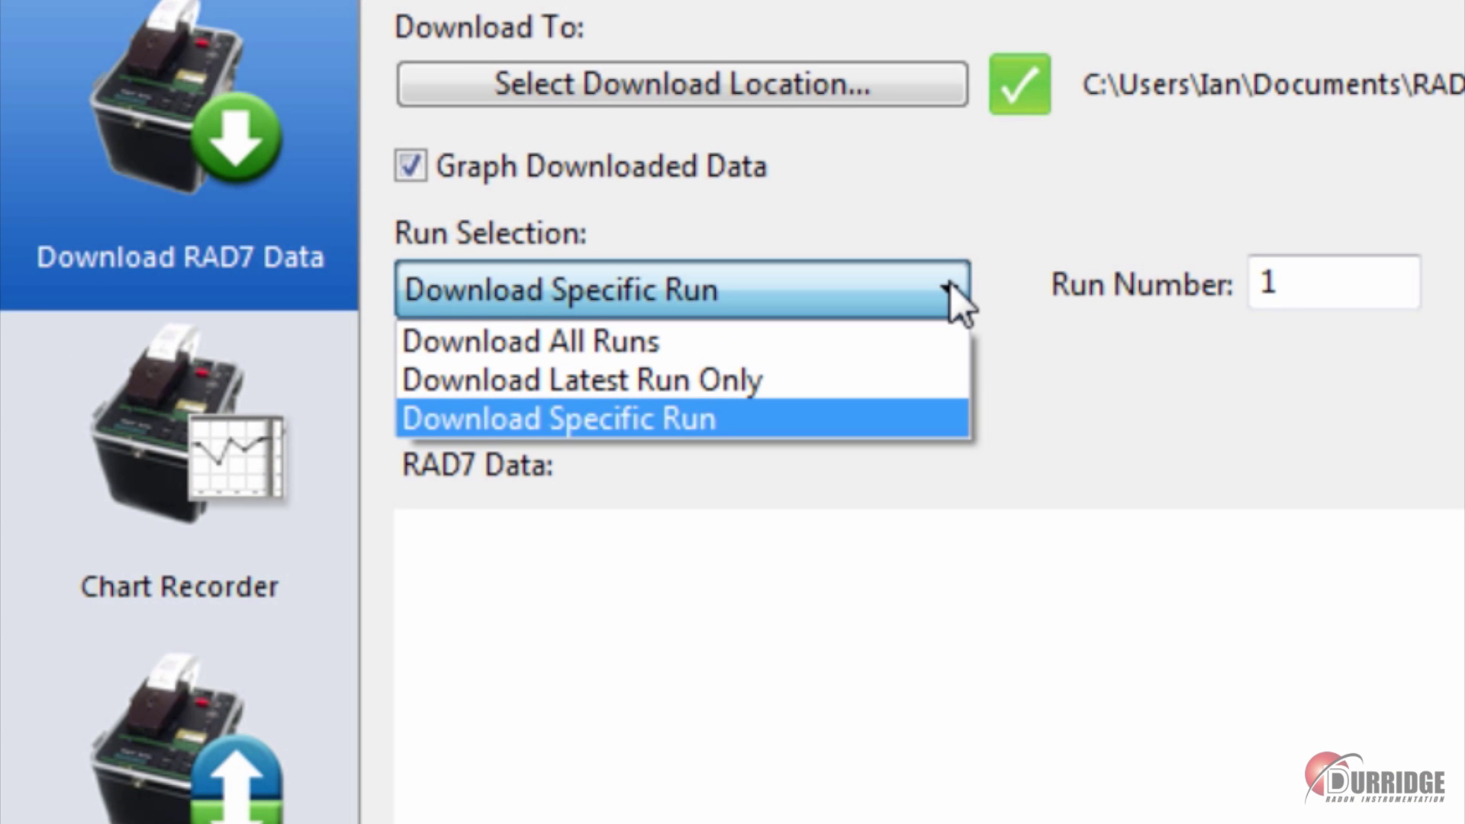
click(1325, 272)
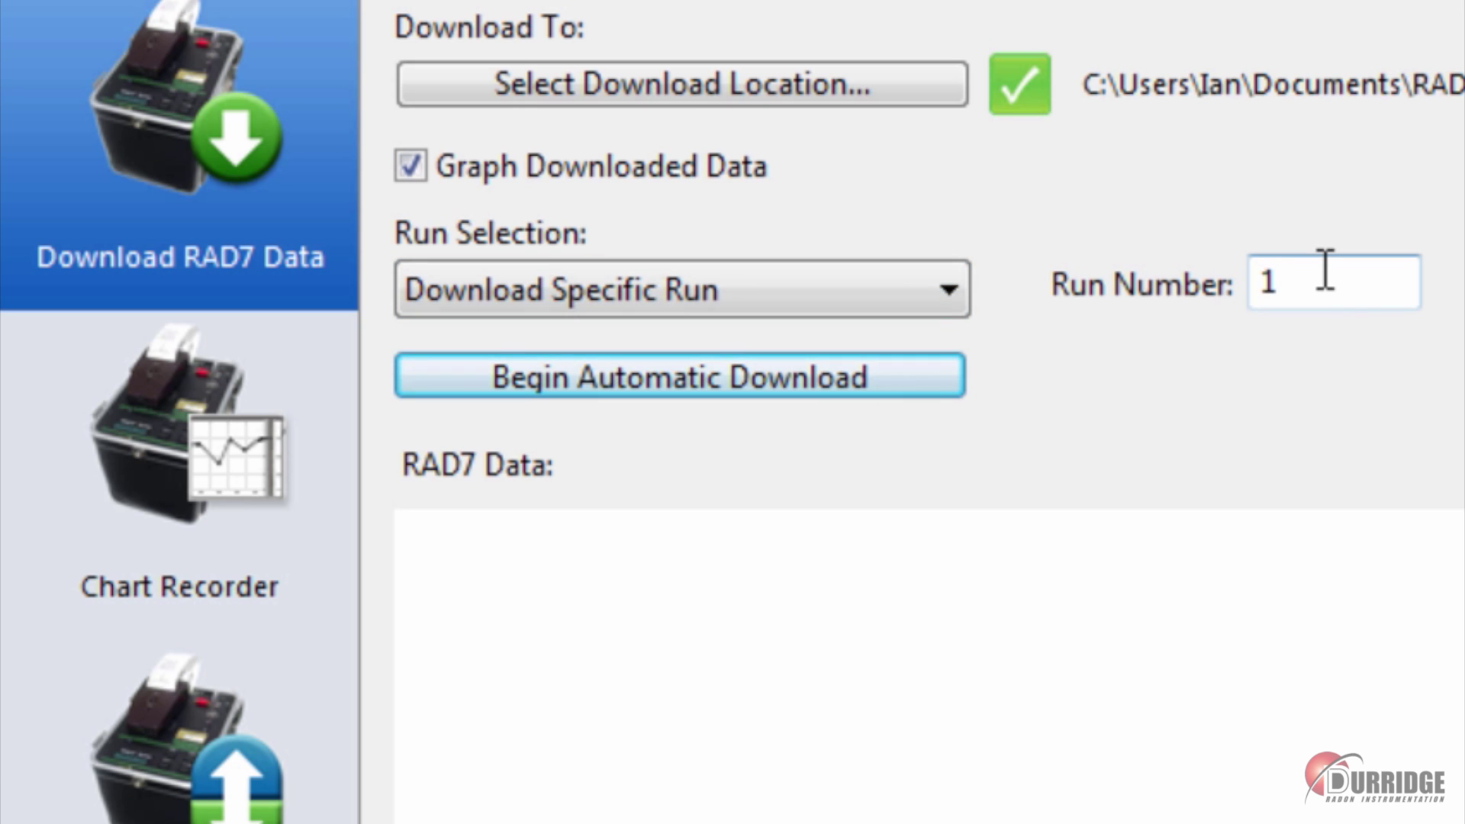
double_click(1325, 271)
text(5)
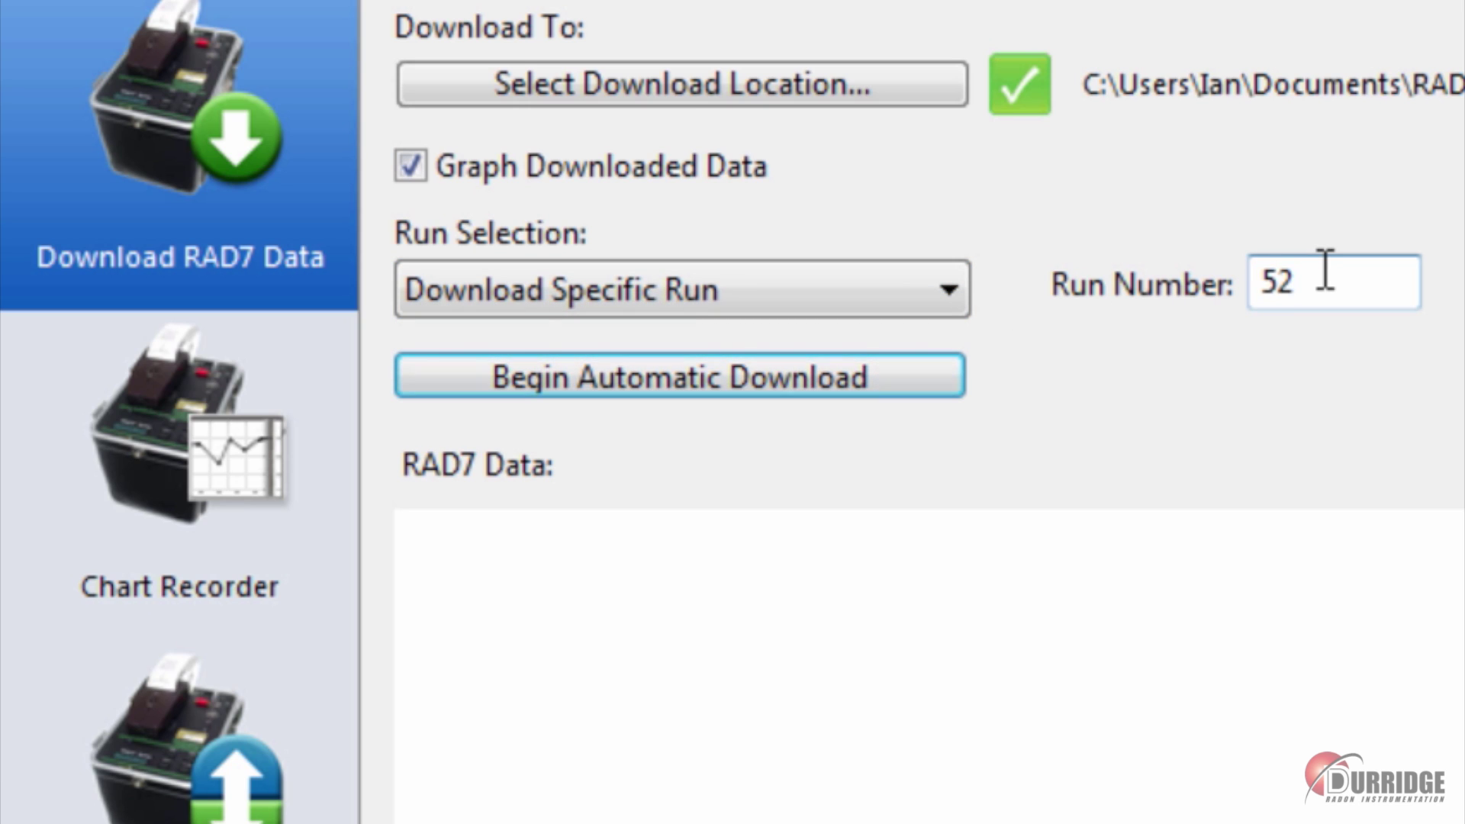
text(2)
click(914, 381)
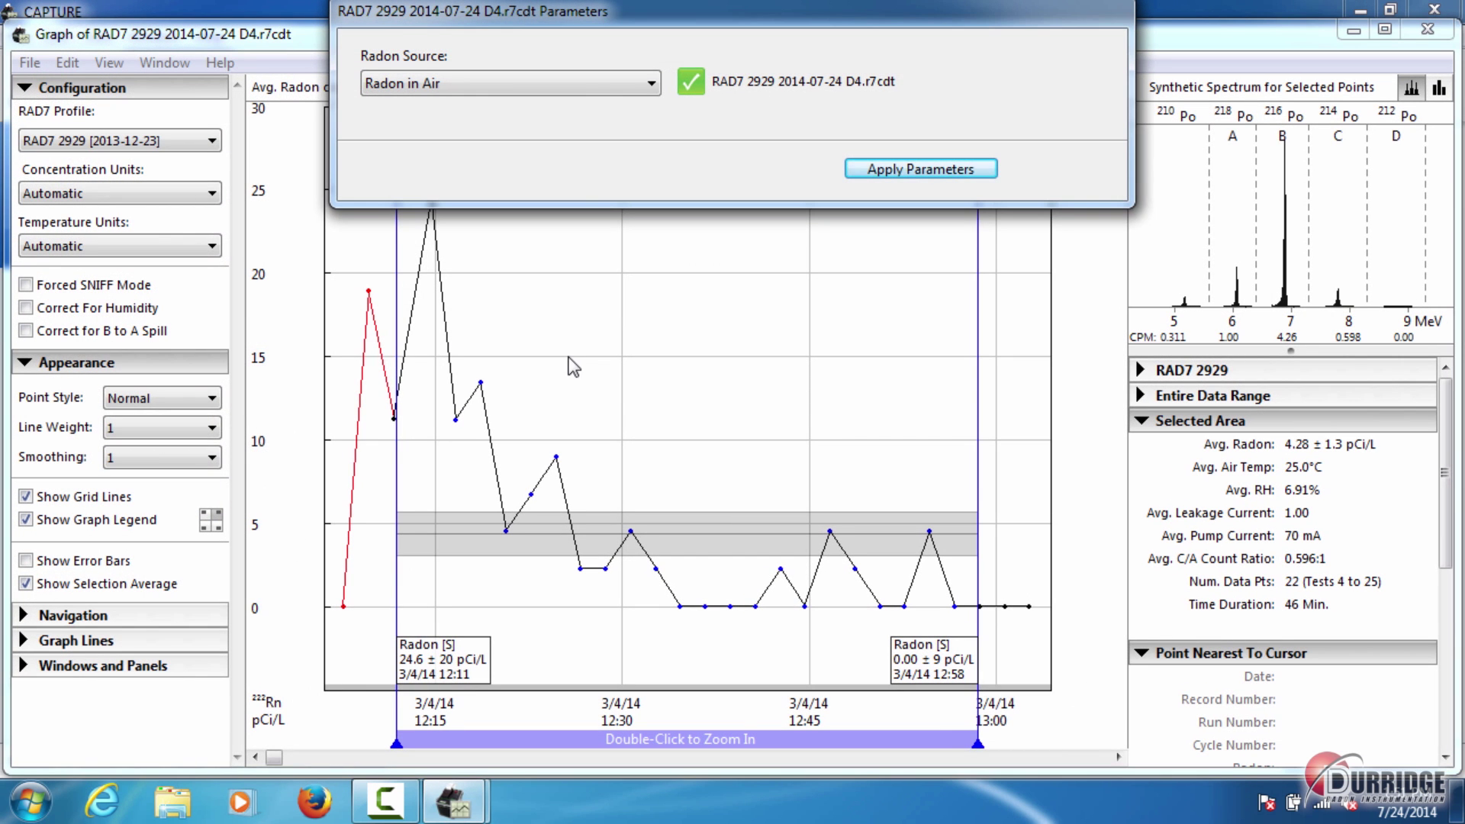
Keep Radon Source as Radon in Air and apply the parameters to graph run 52.
click(651, 84)
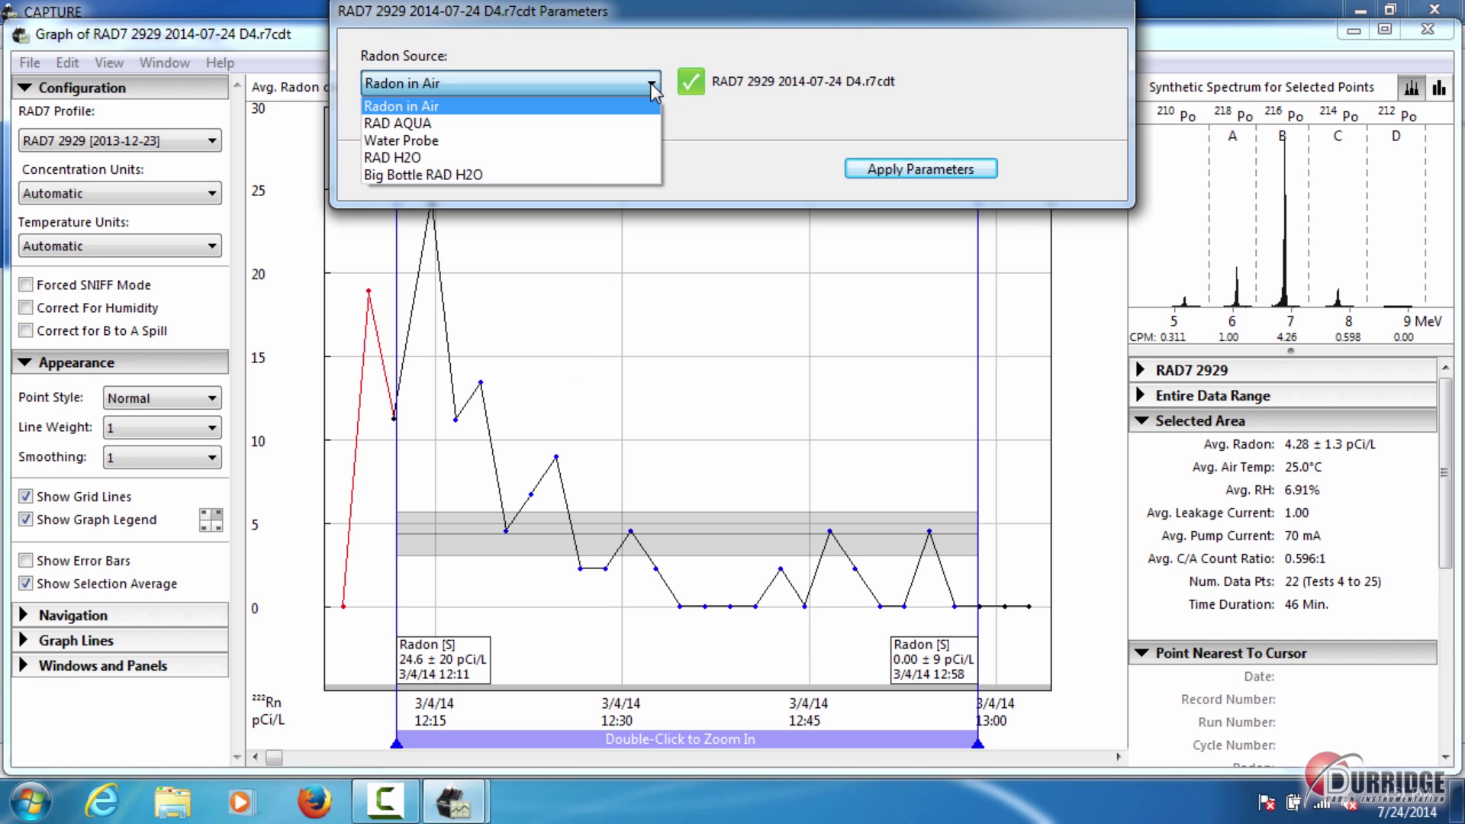
click(652, 84)
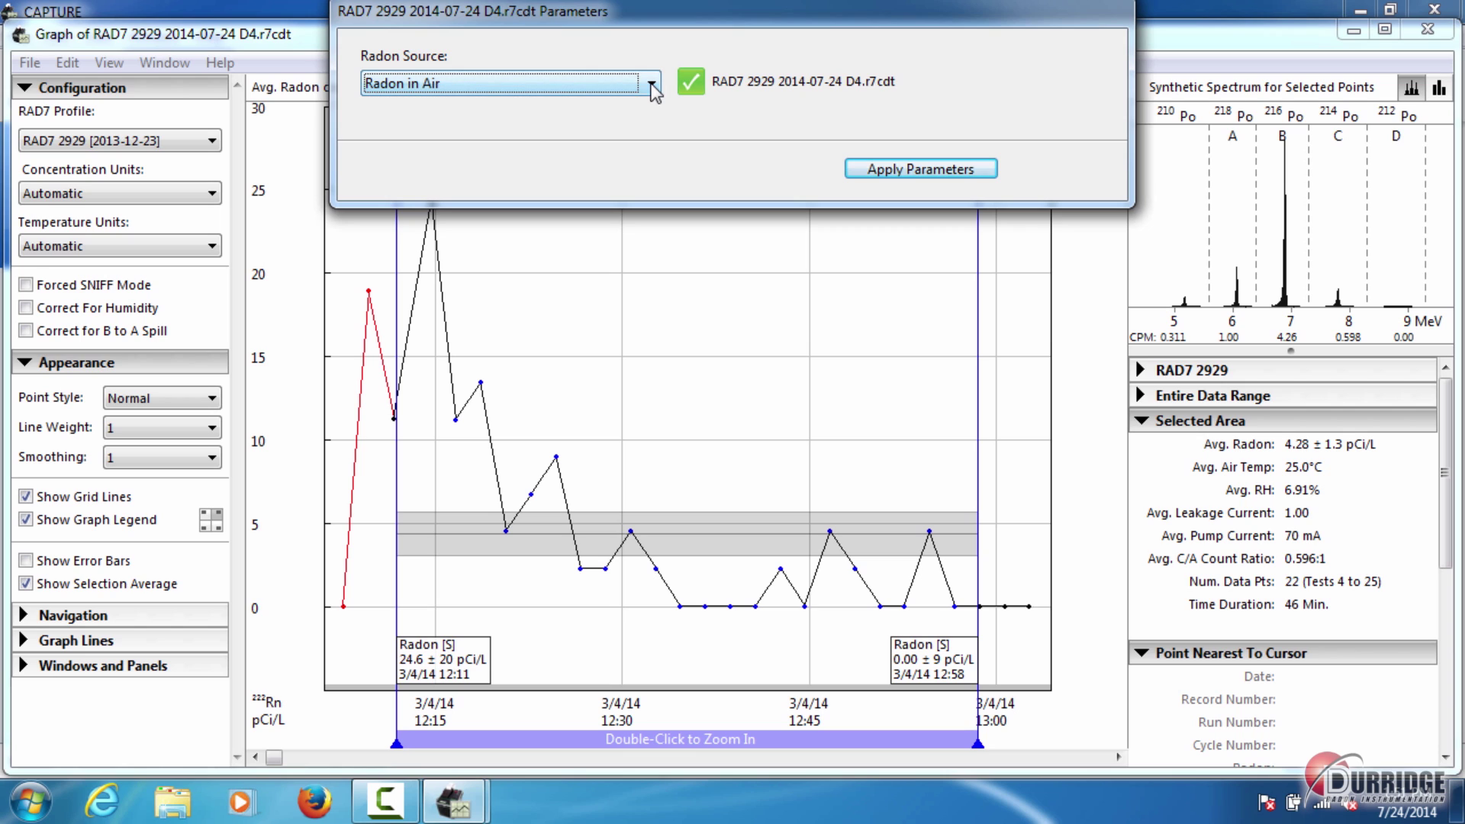
click(904, 171)
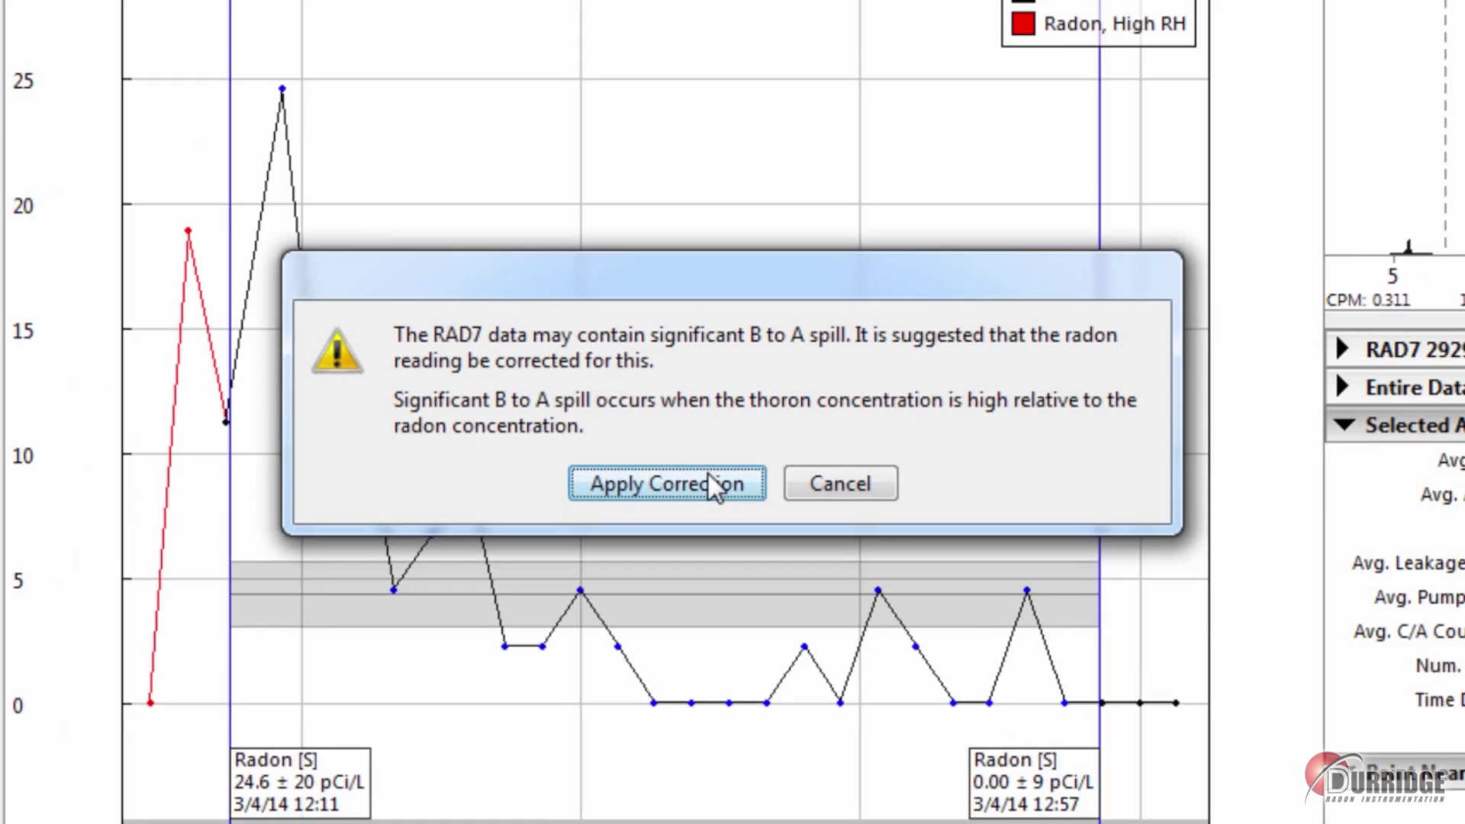
Apply B to A spill correction, lowering the selection average from 4.28 to 3.95 pCi/L.
click(687, 513)
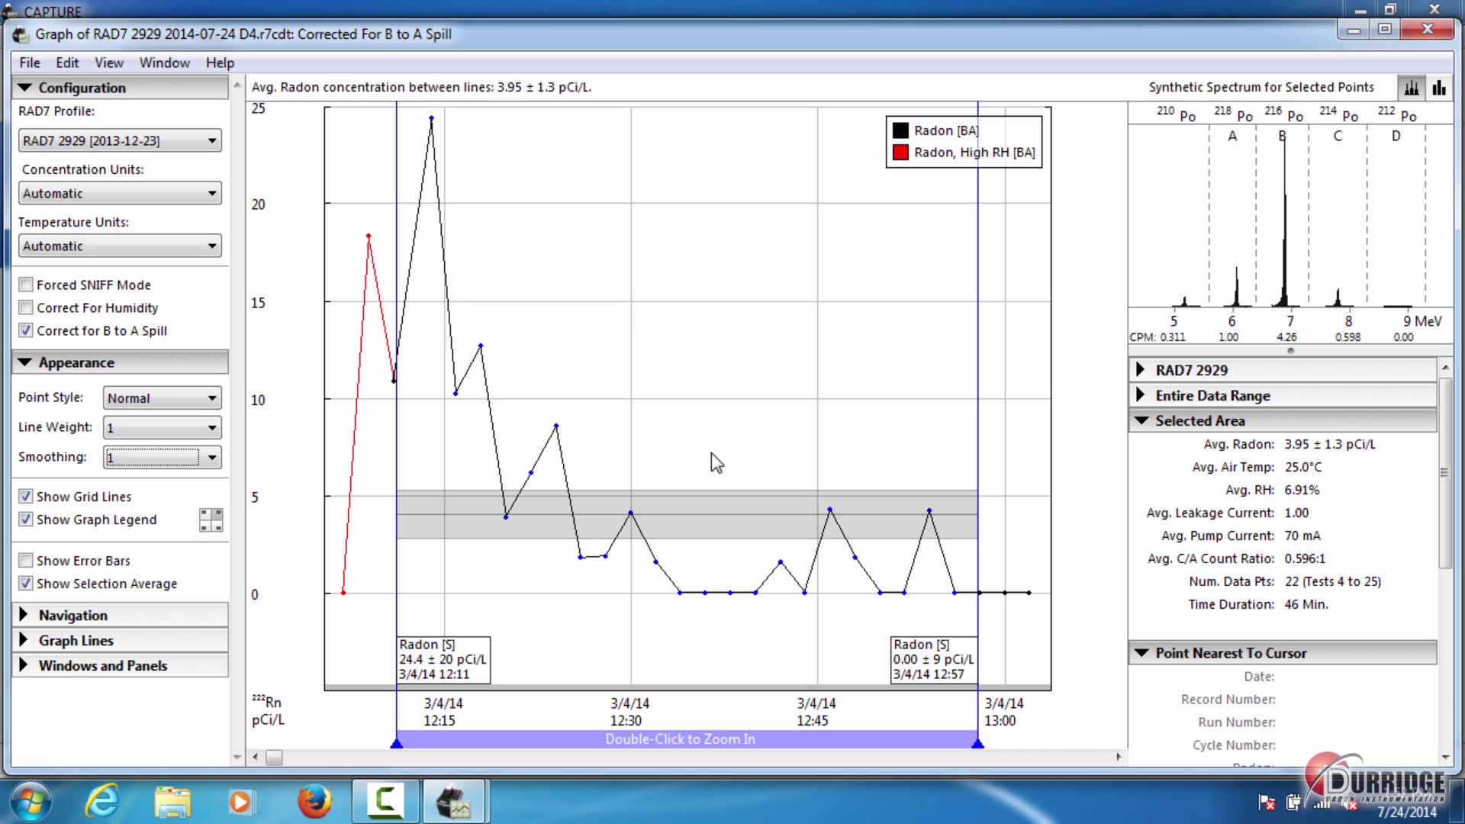
Try the humidity correction then leave it off, keeping Correct for B to A Spill on.
click(127, 306)
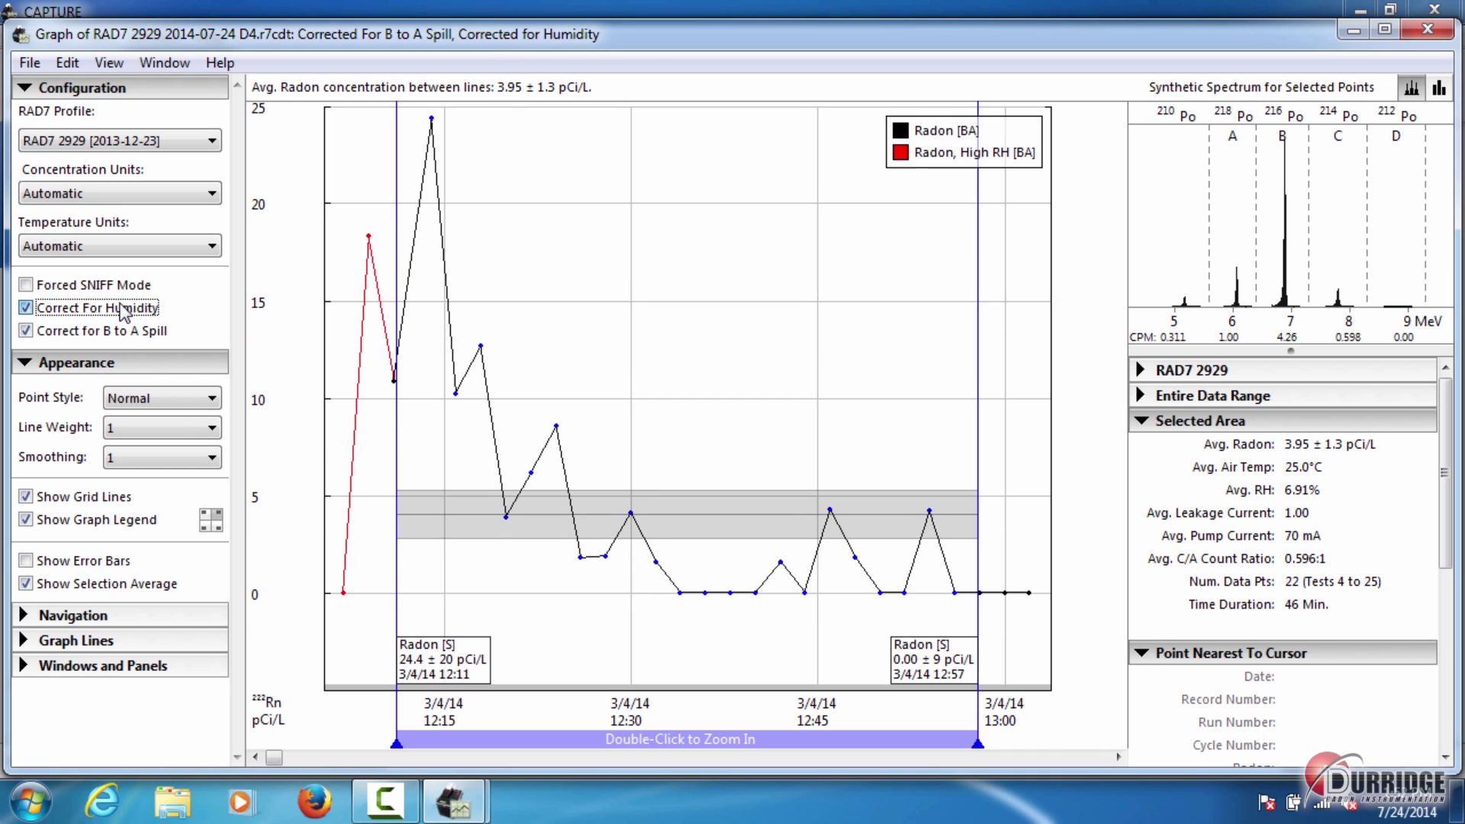
click(125, 307)
click(130, 334)
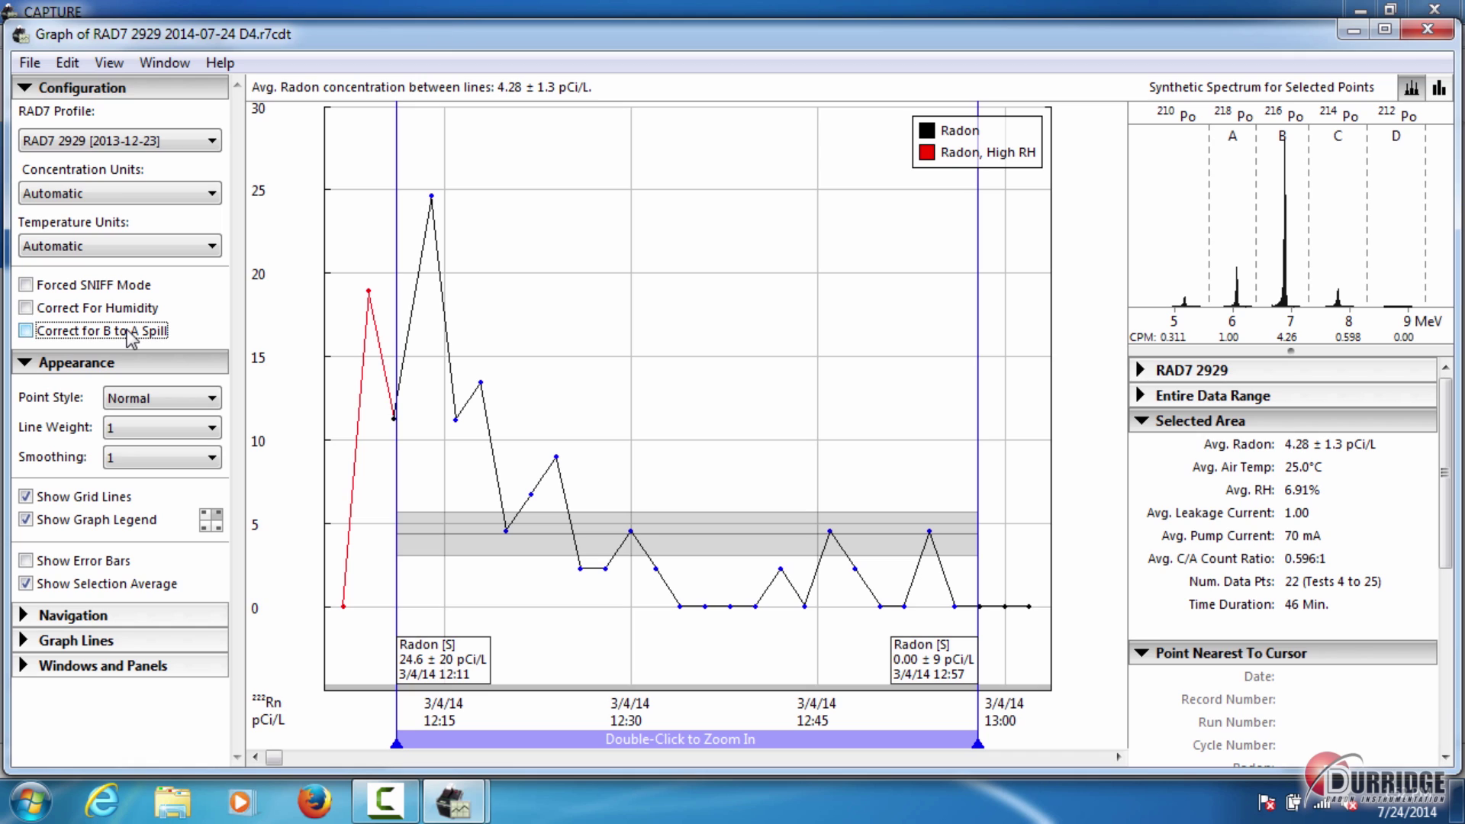
click(129, 332)
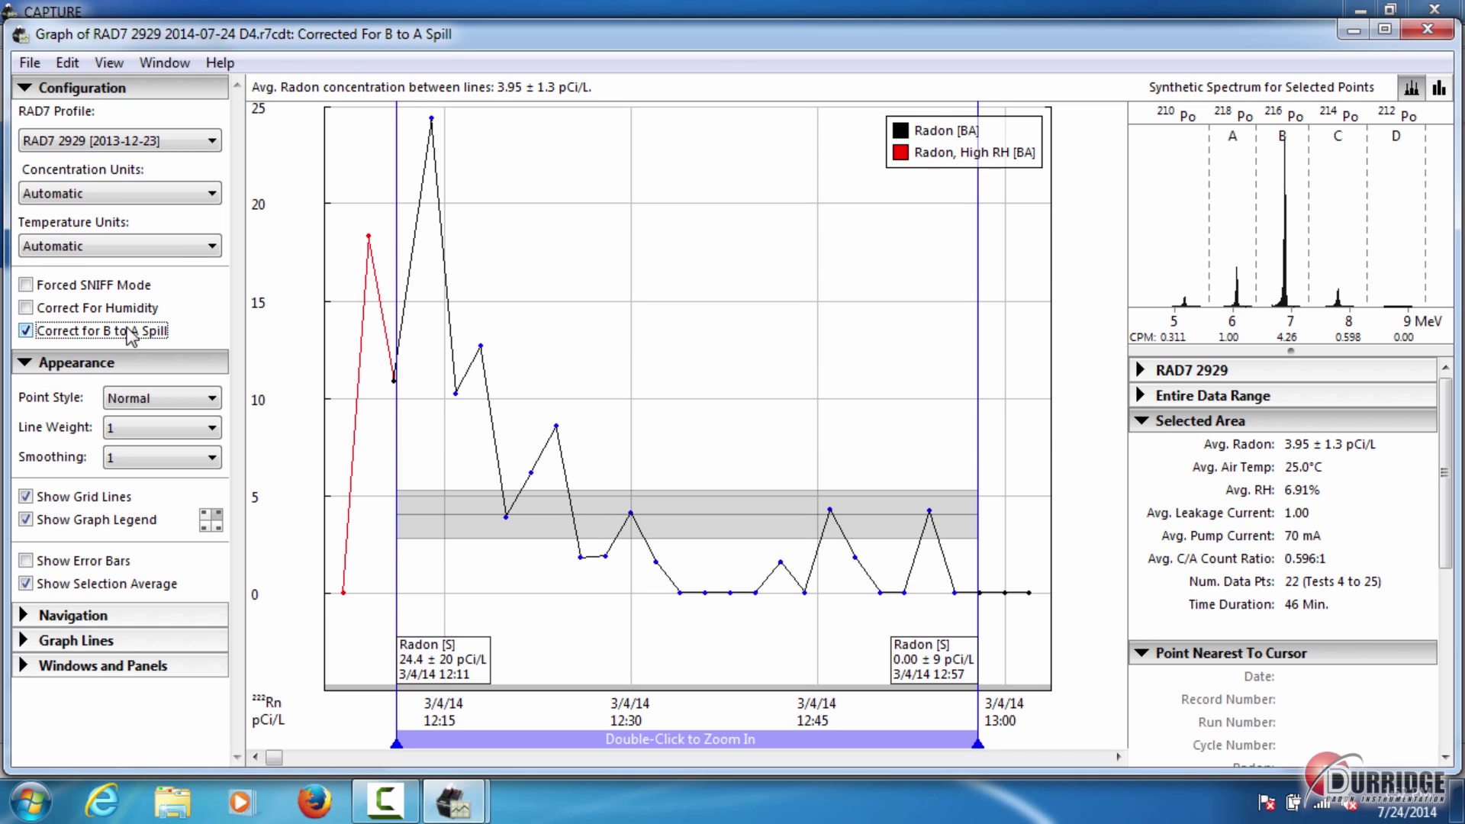
Set concentration units to dpm/L (after trying Bq/m³) and temperature units to Fahrenheit.
click(196, 195)
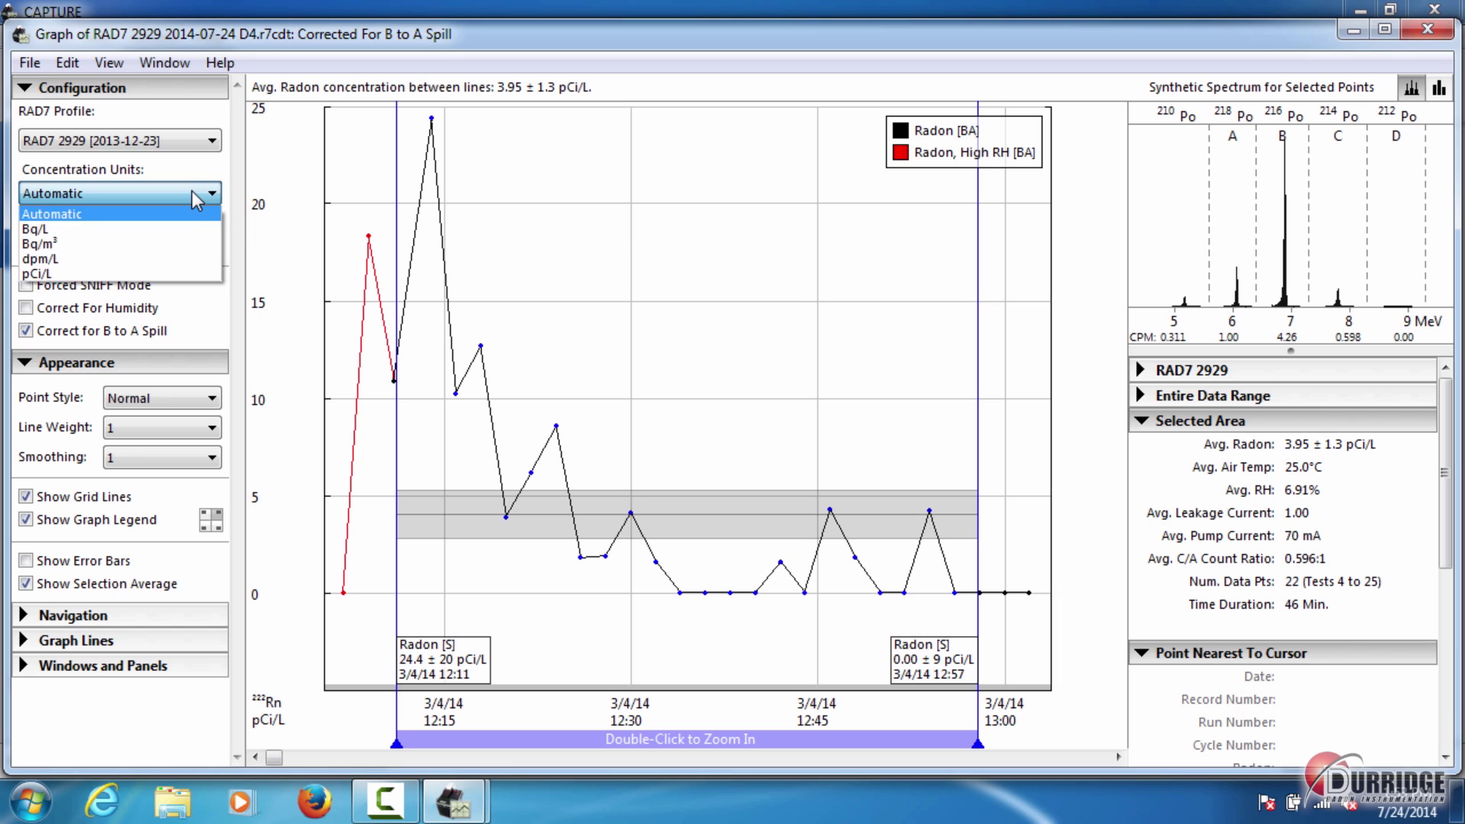
click(187, 245)
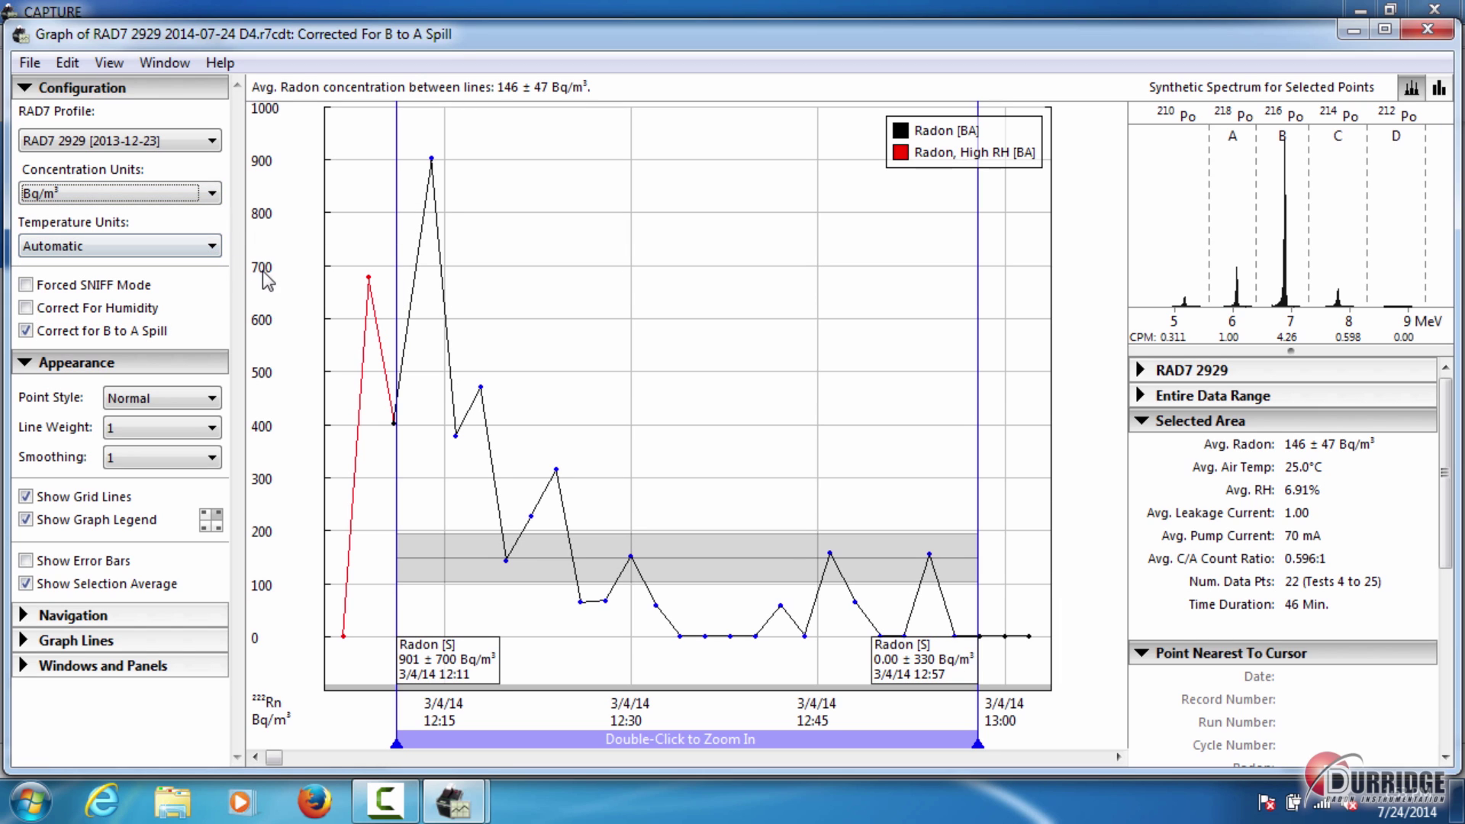
click(210, 194)
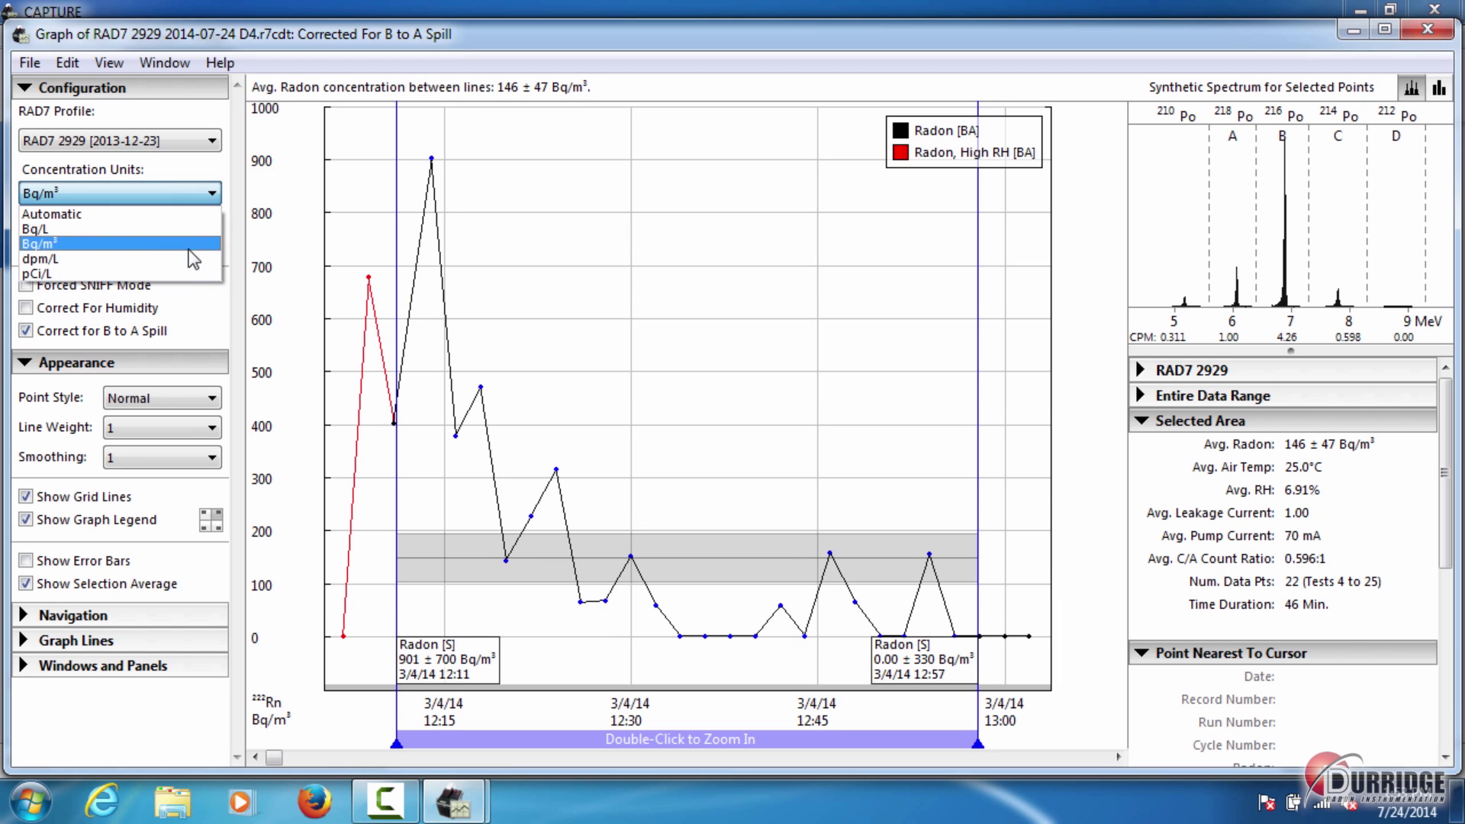
click(191, 269)
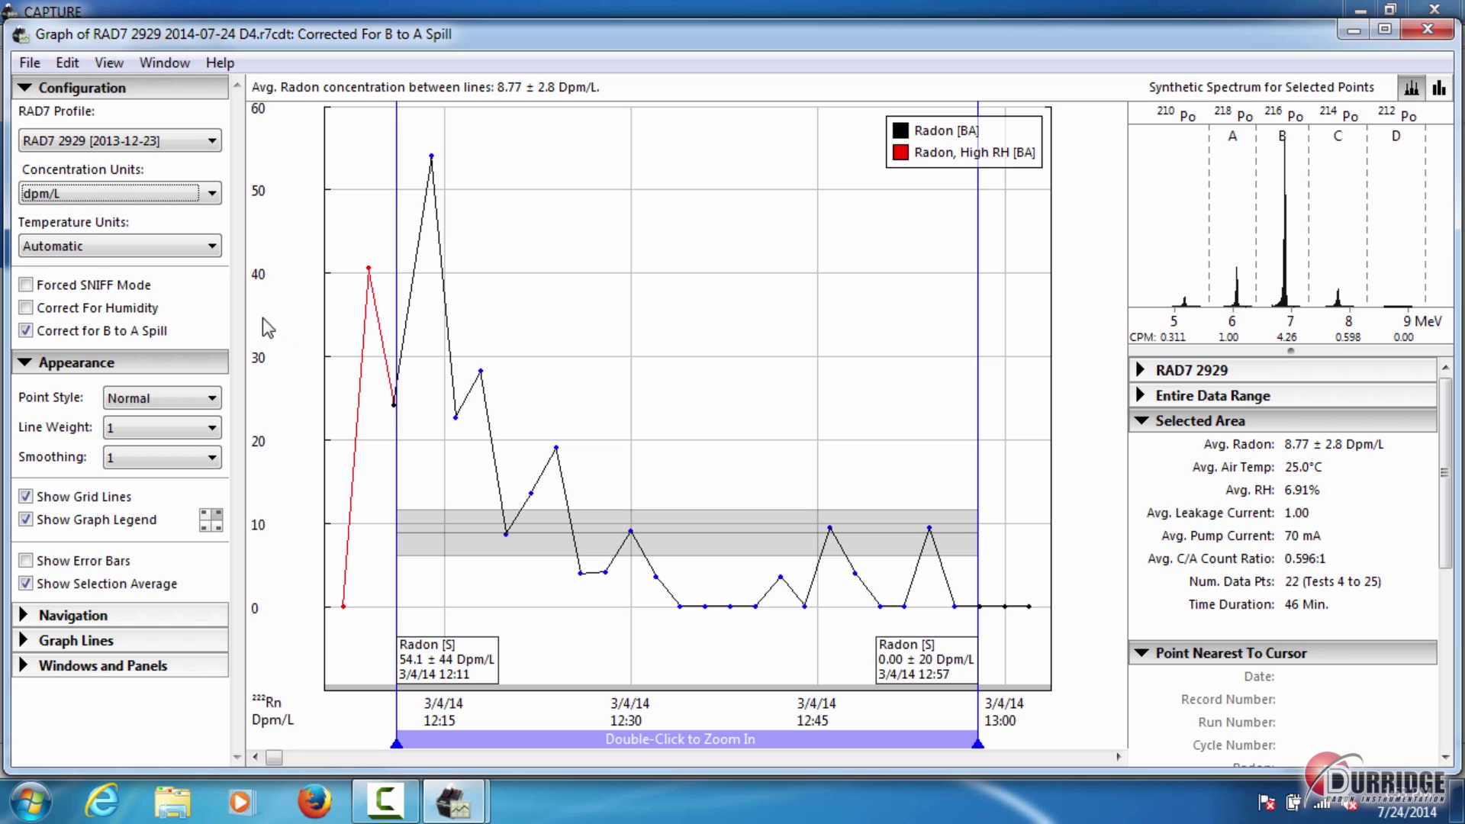
click(203, 245)
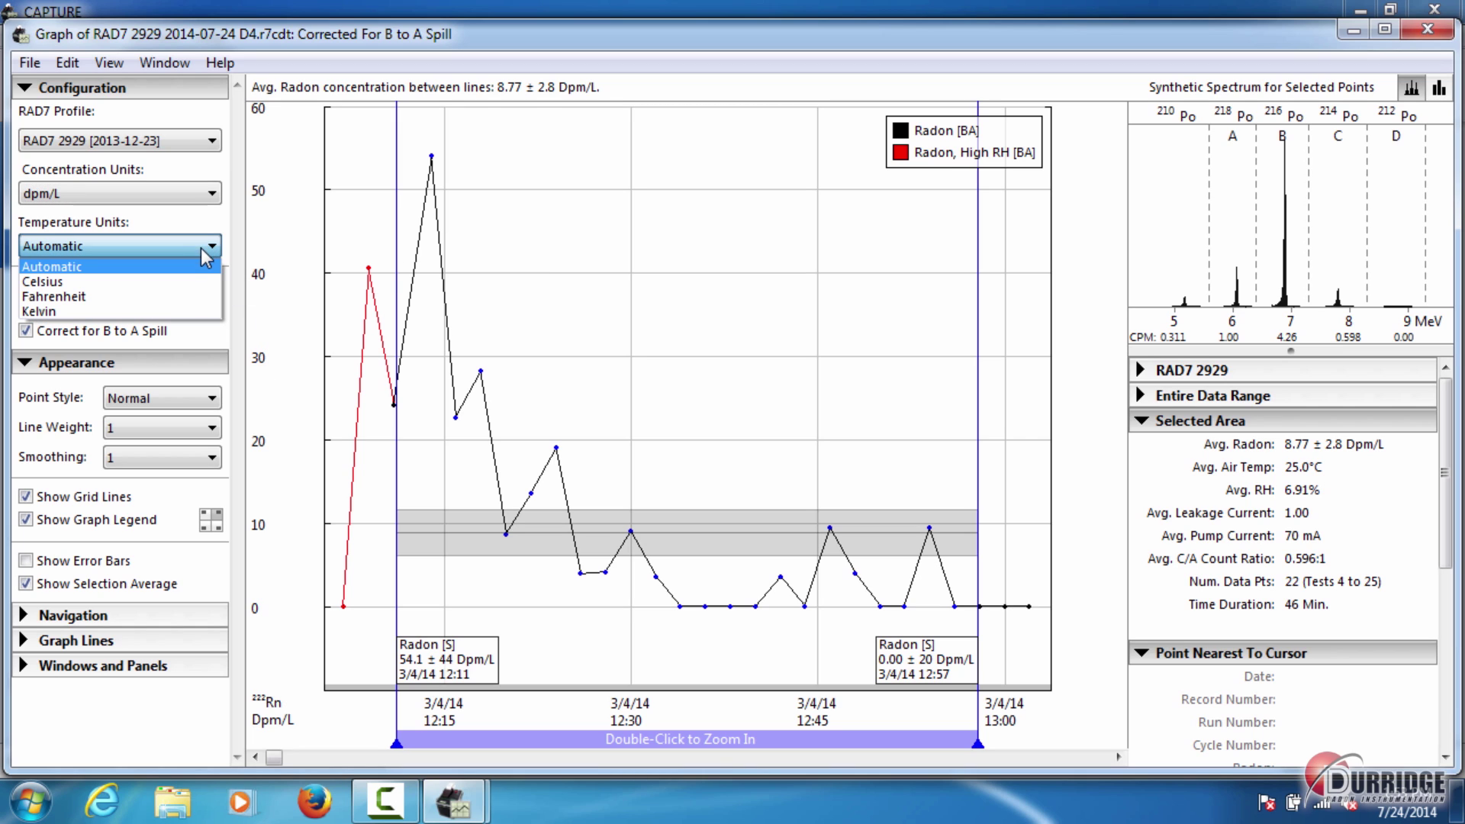
click(196, 296)
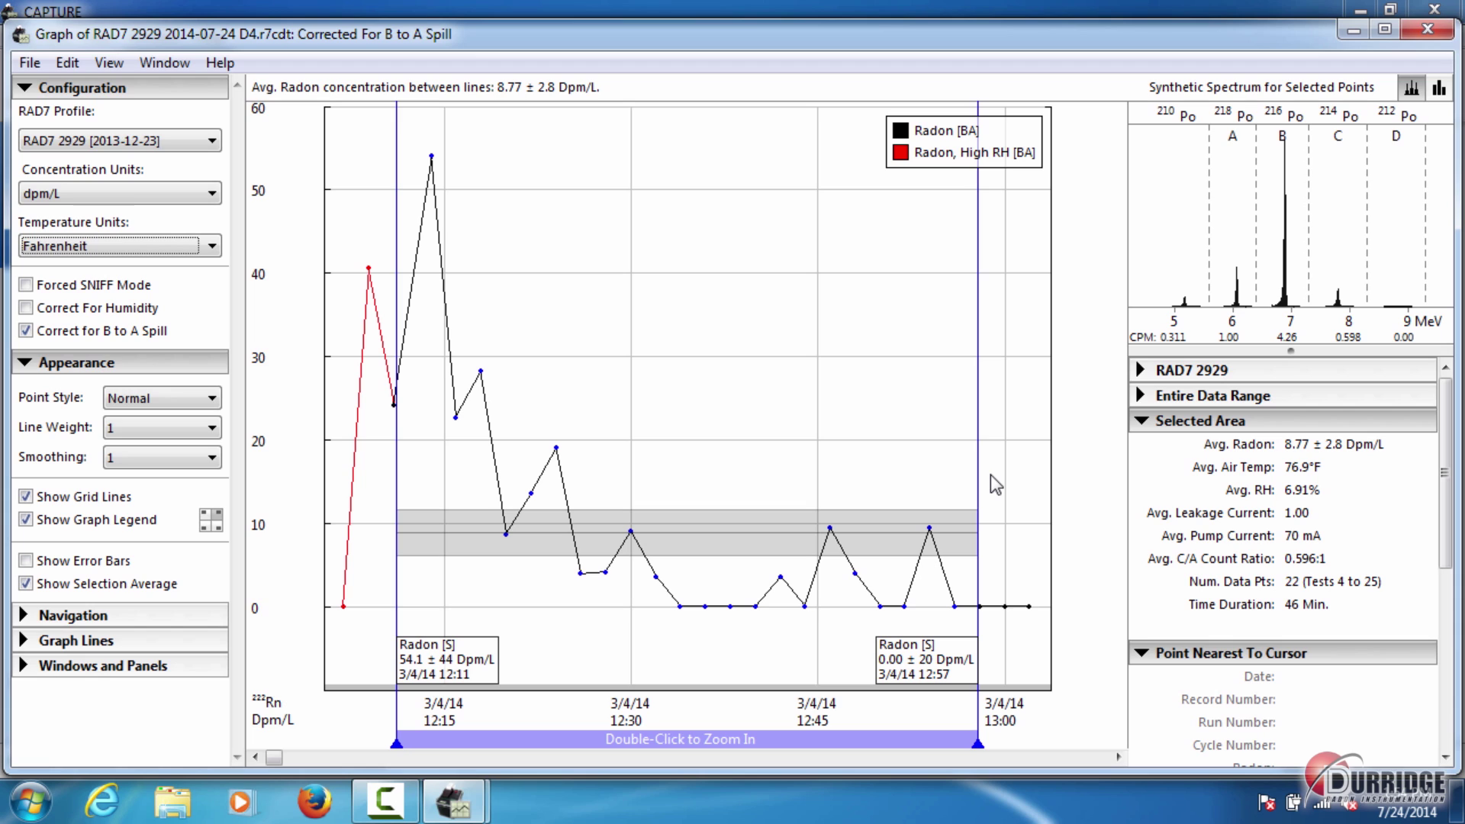
Move the selection's end earlier, shift the range later, then pull its end to 12:50.
mouse_move(979, 482)
mouse_down()
mouse_move(765, 467)
mouse_move(884, 470)
mouse_up()
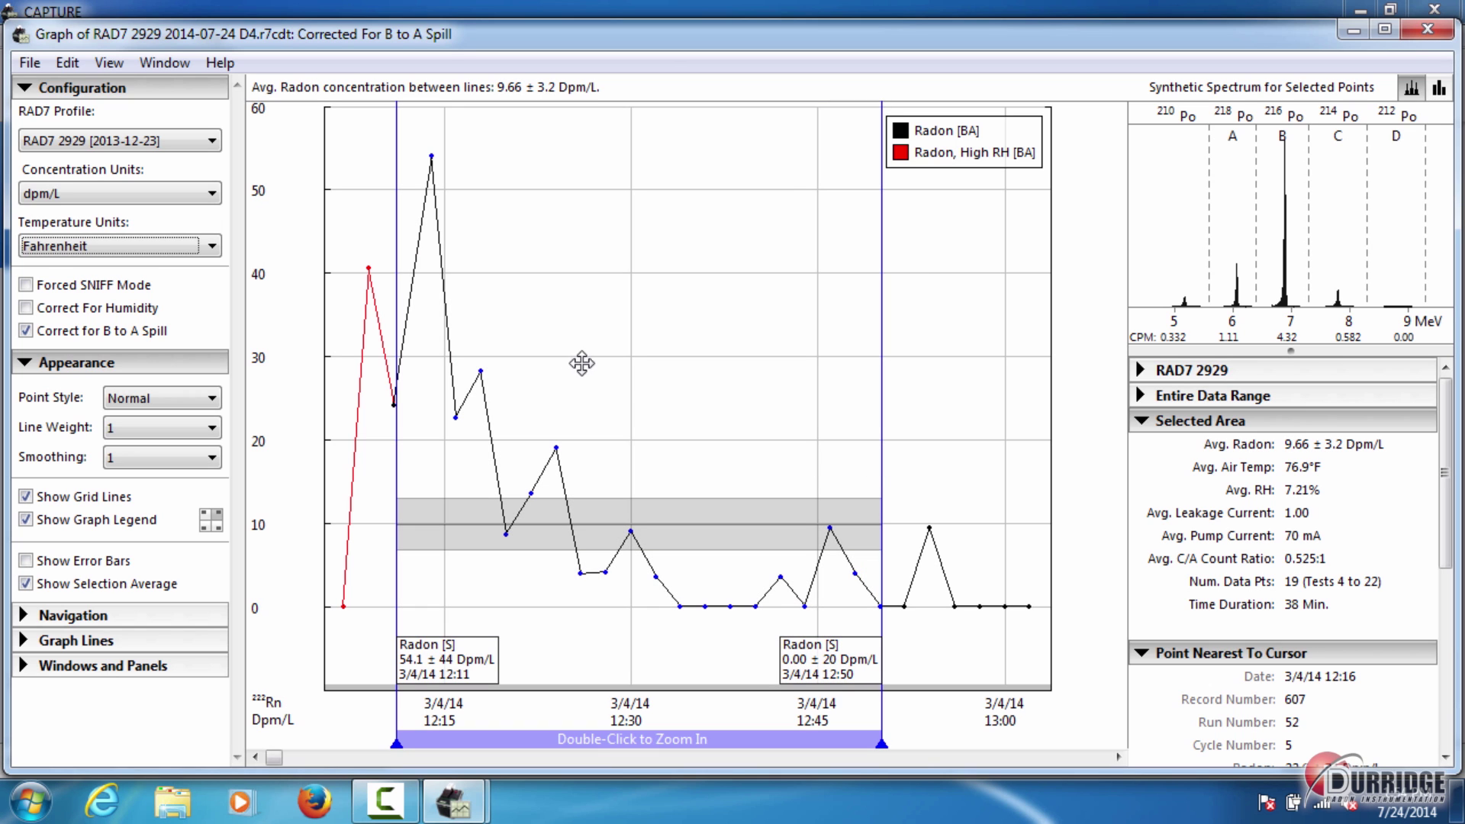
mouse_move(582, 366)
mouse_down()
mouse_move(772, 434)
mouse_move(573, 419)
mouse_move(664, 436)
mouse_up()
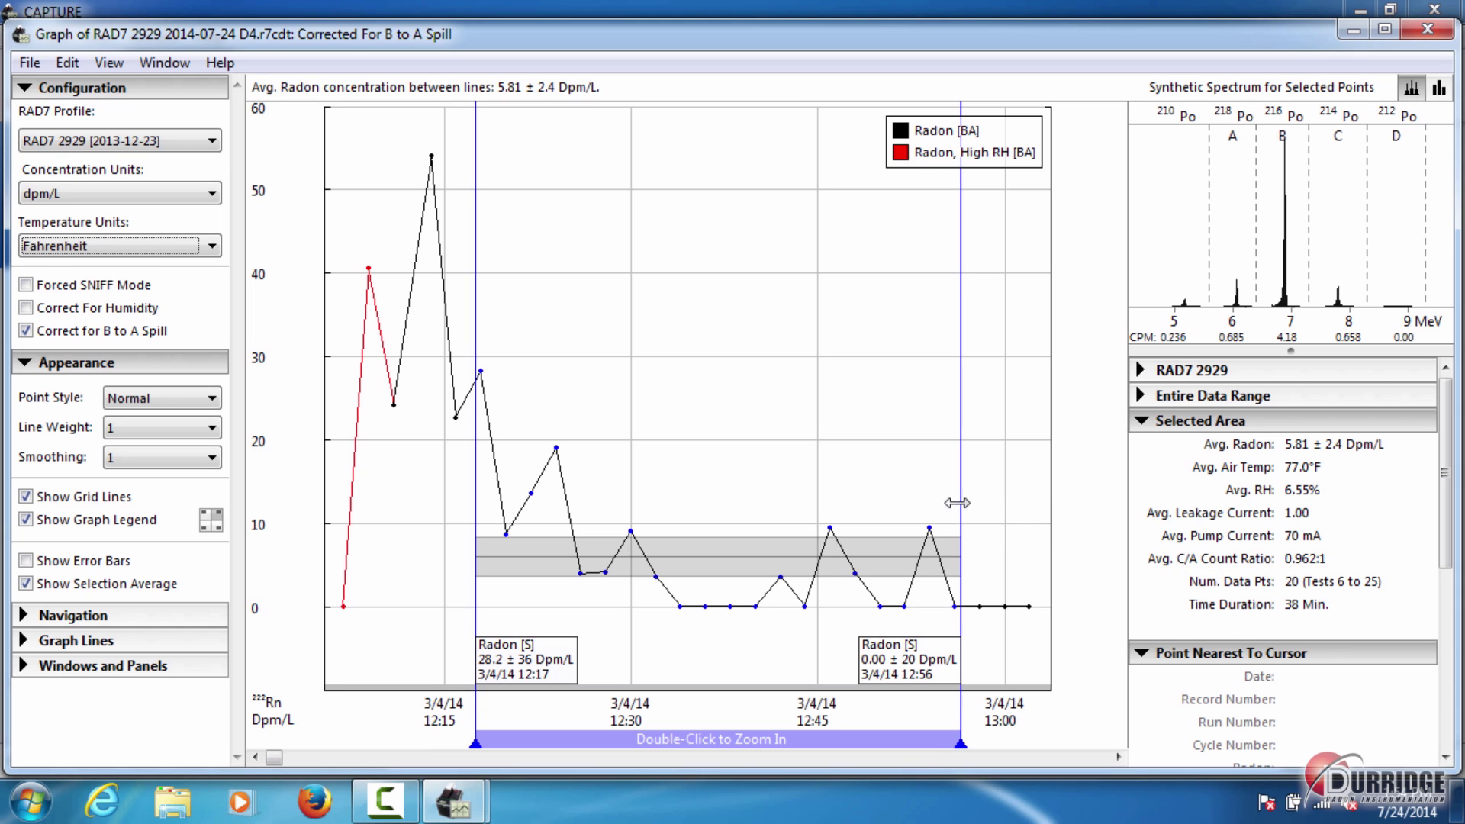
mouse_move(960, 505)
mouse_down()
mouse_move(706, 490)
mouse_move(885, 478)
mouse_move(652, 418)
mouse_up()
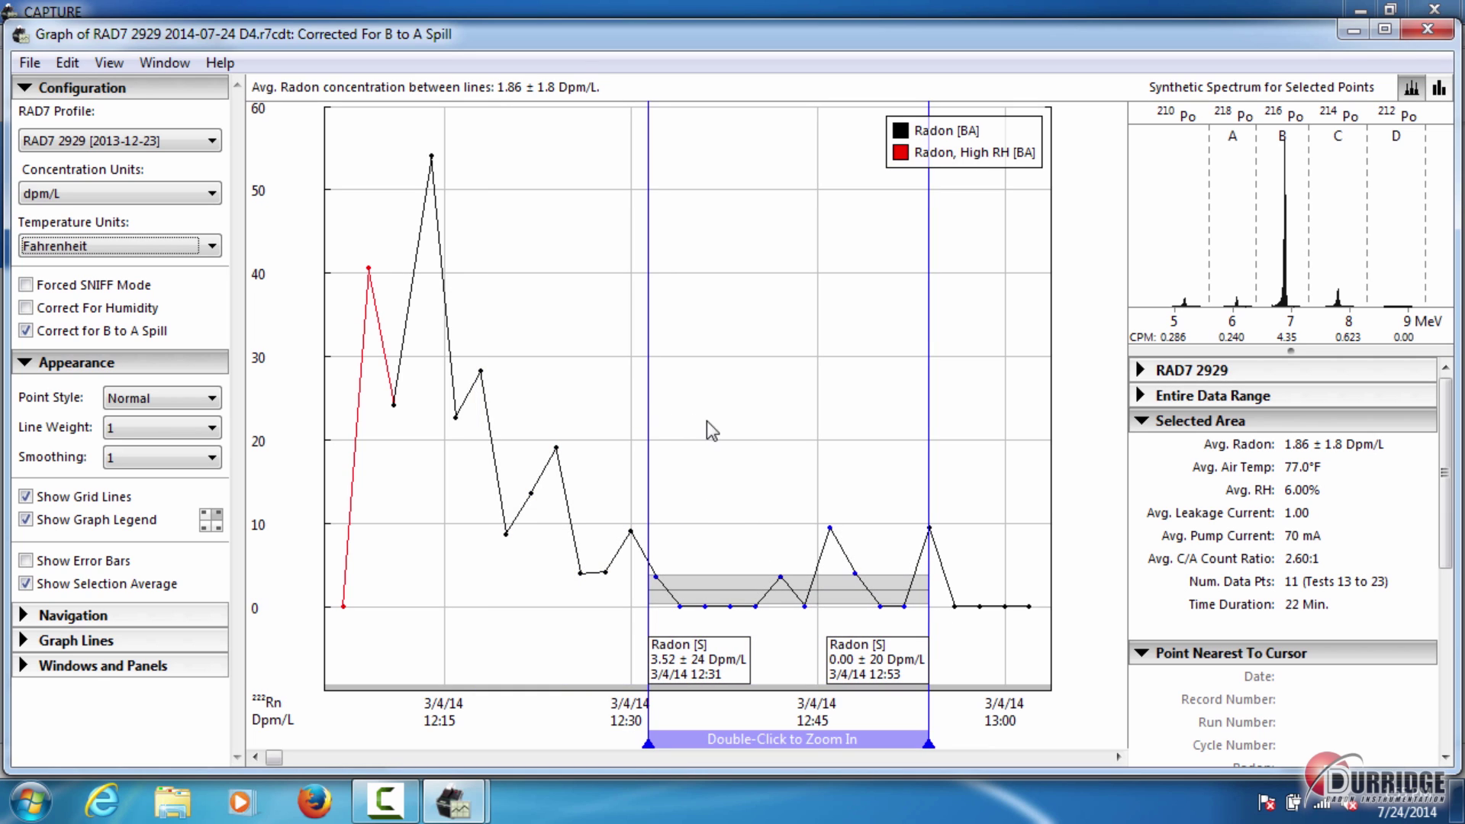
Zoom the graph into the tests 13–23 selection, pan along the time axis, then zoom out.
double_click(796, 438)
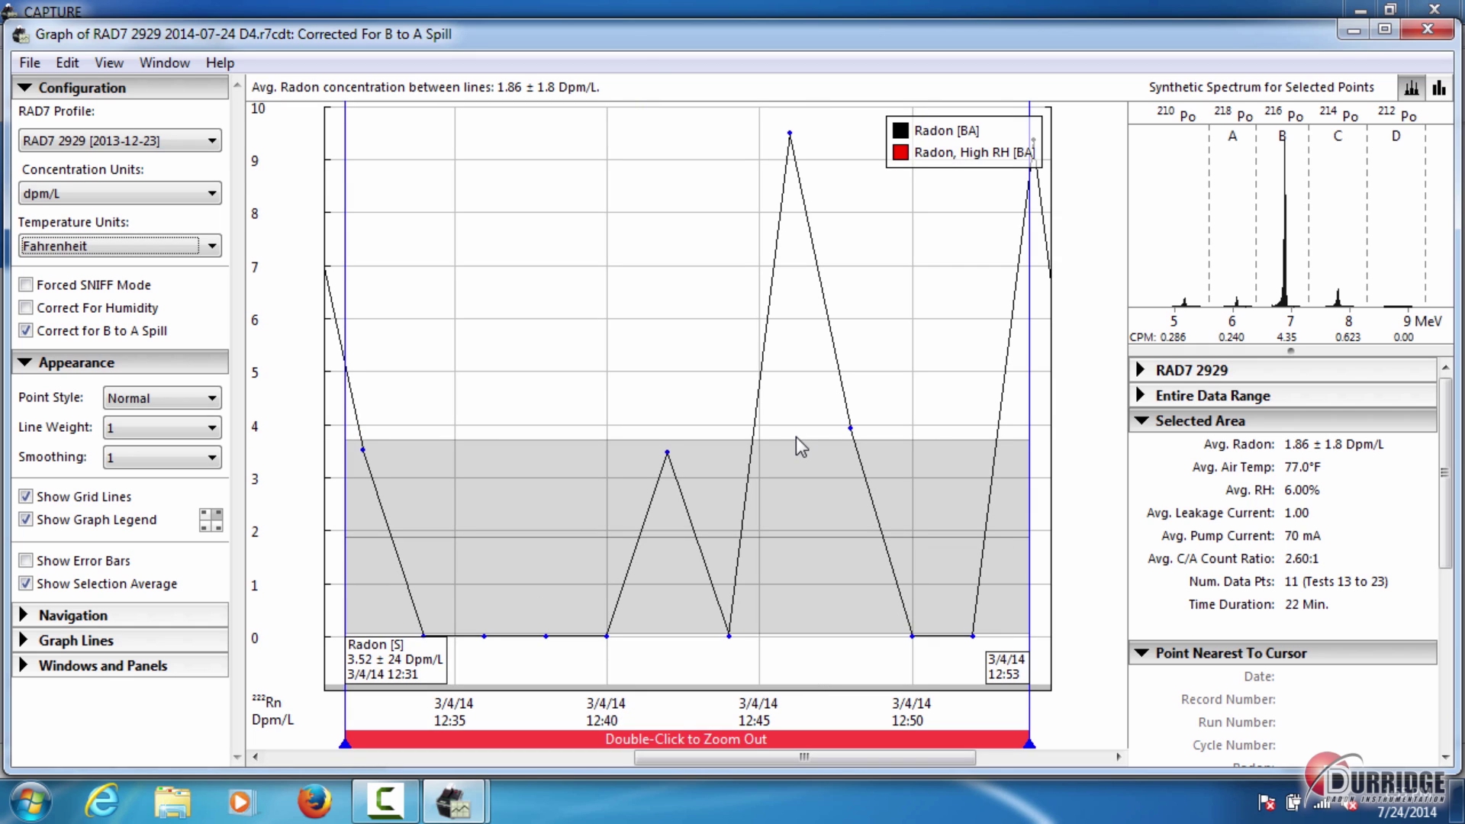
drag(766, 760, 653, 767)
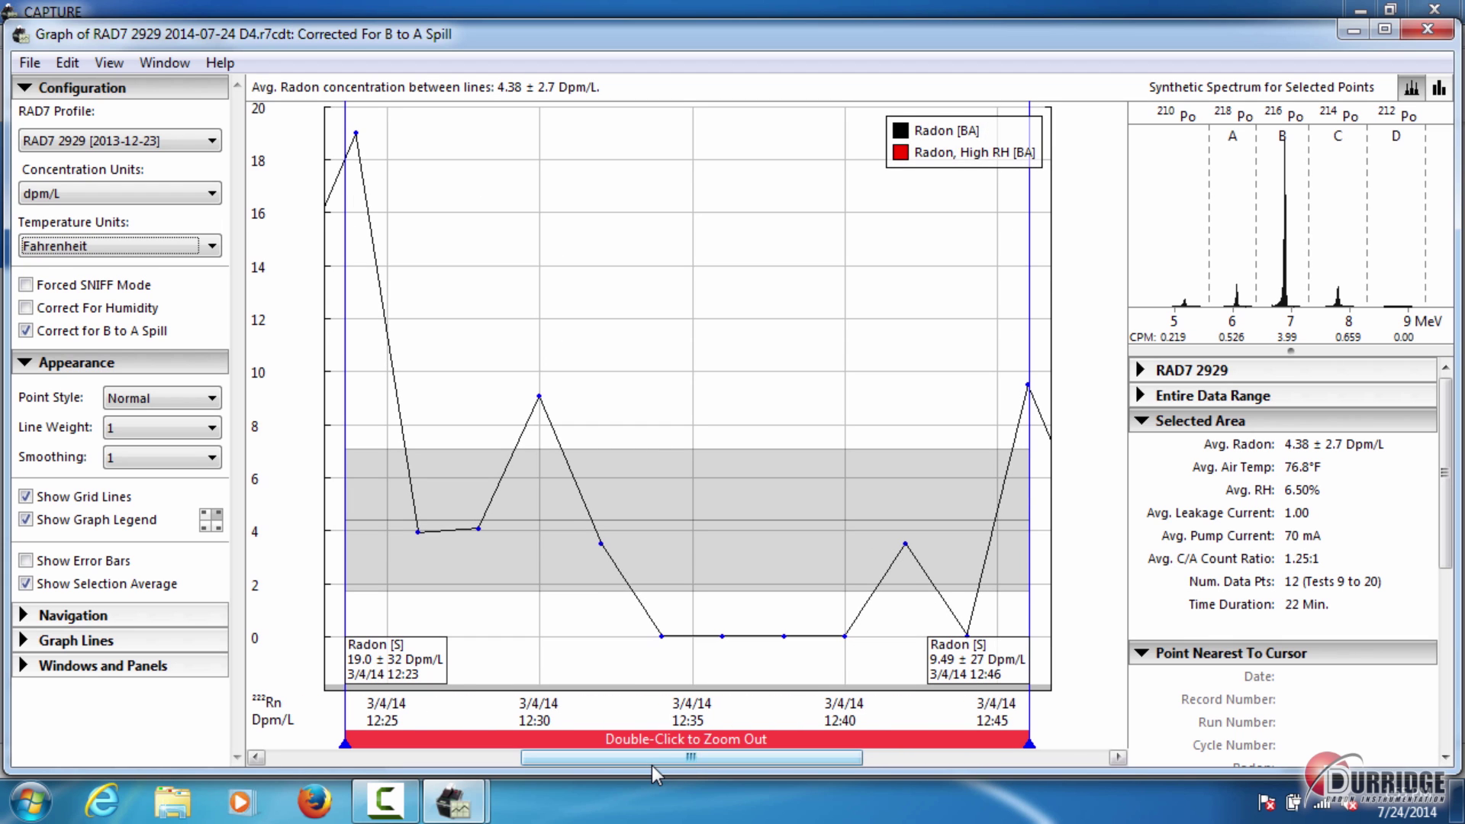
scroll(683, 402, down, 2)
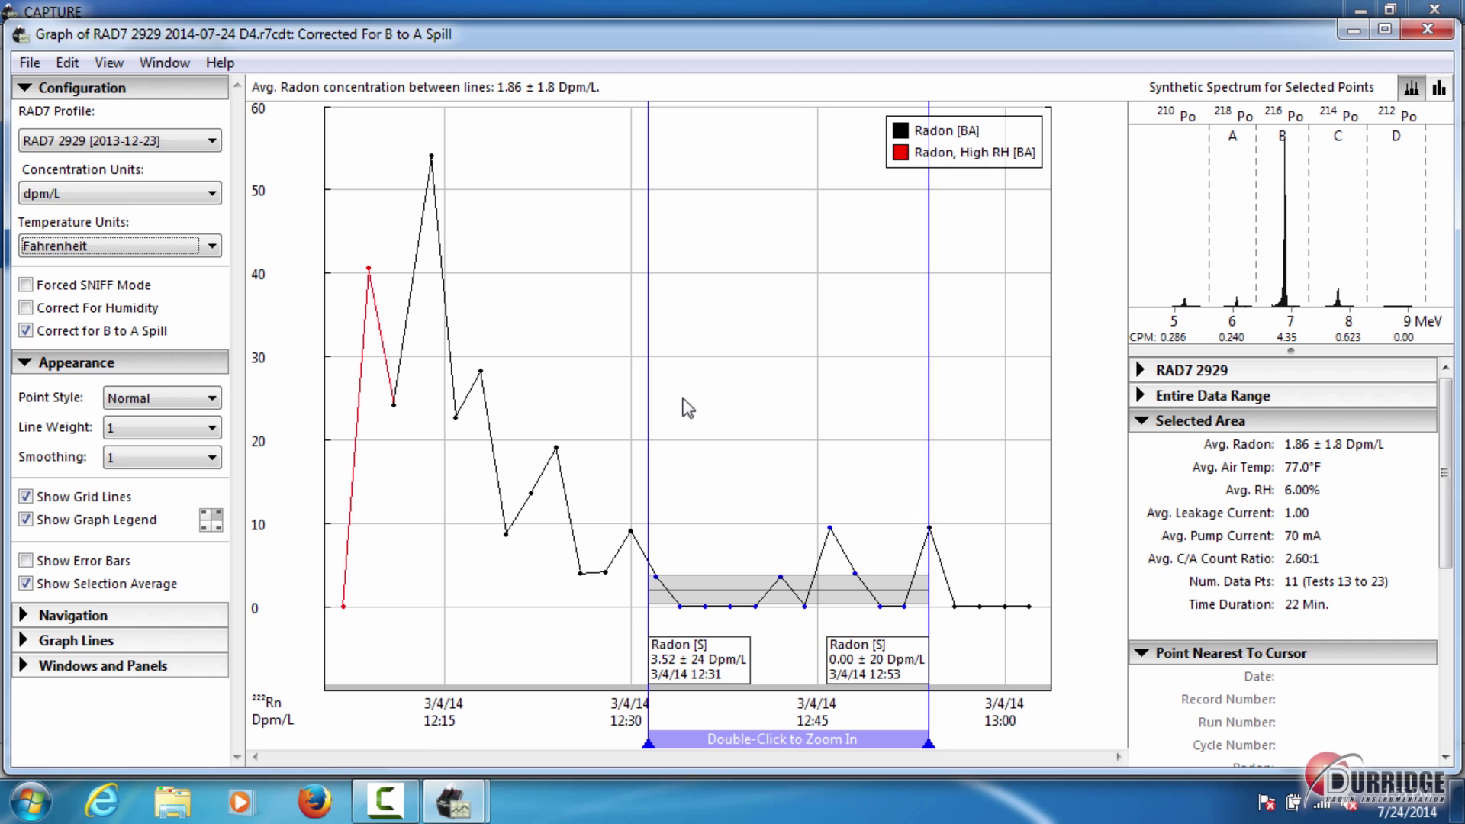
Collapse Entire Data Range and Selected Area statistics to show the Point Nearest To Cursor details.
click(1158, 398)
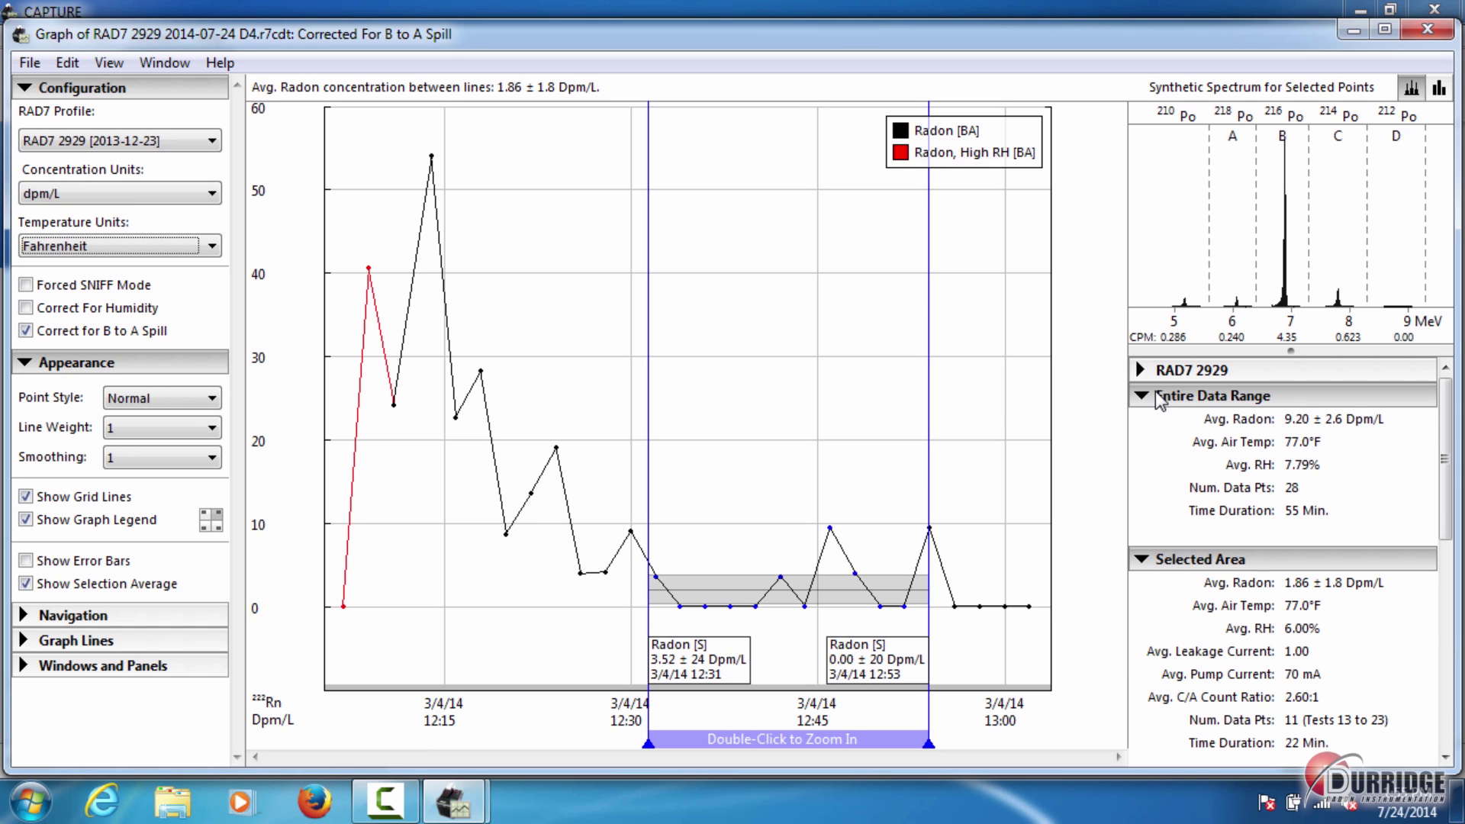
click(1158, 397)
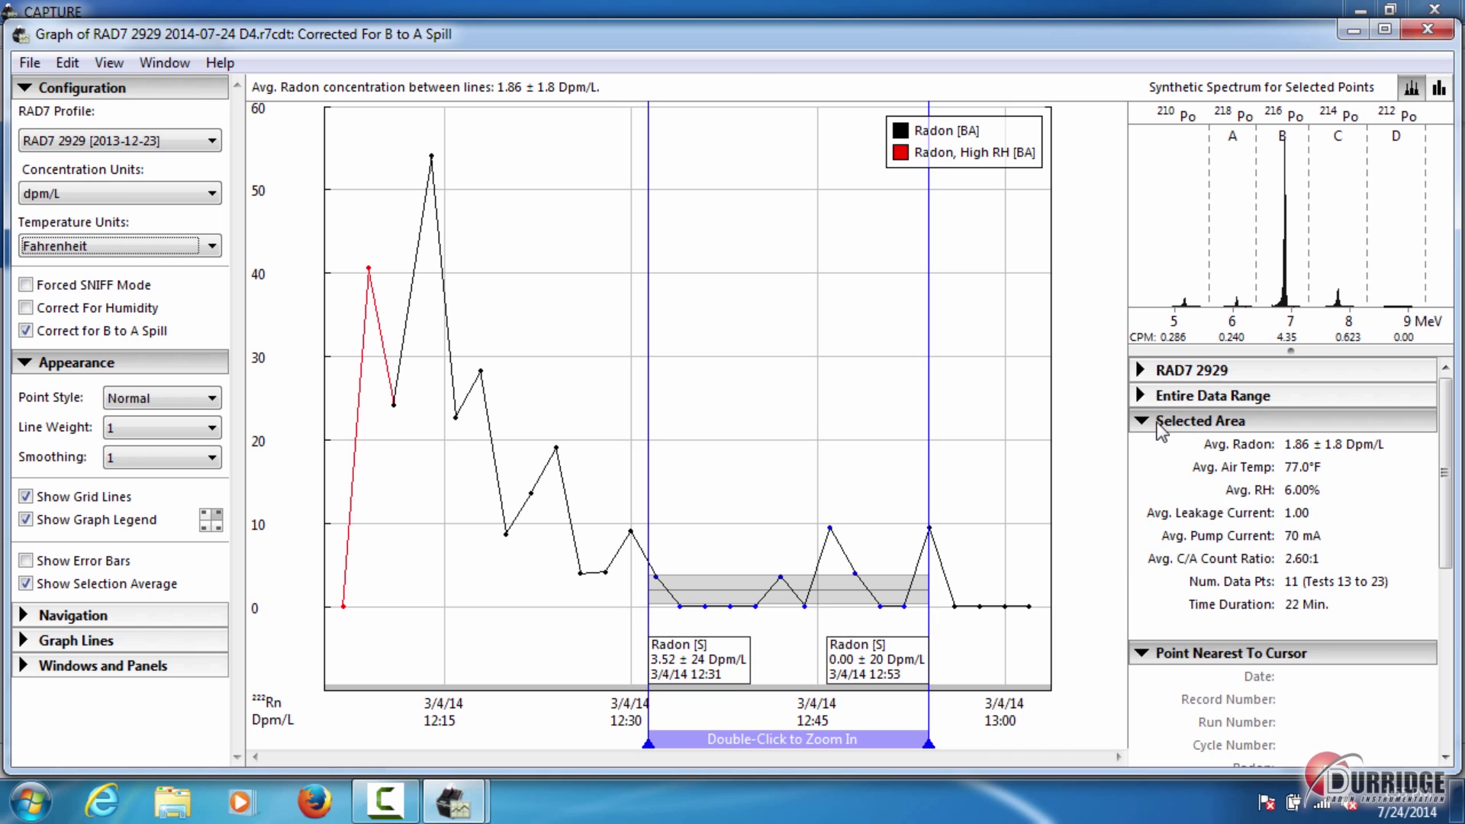
click(1157, 423)
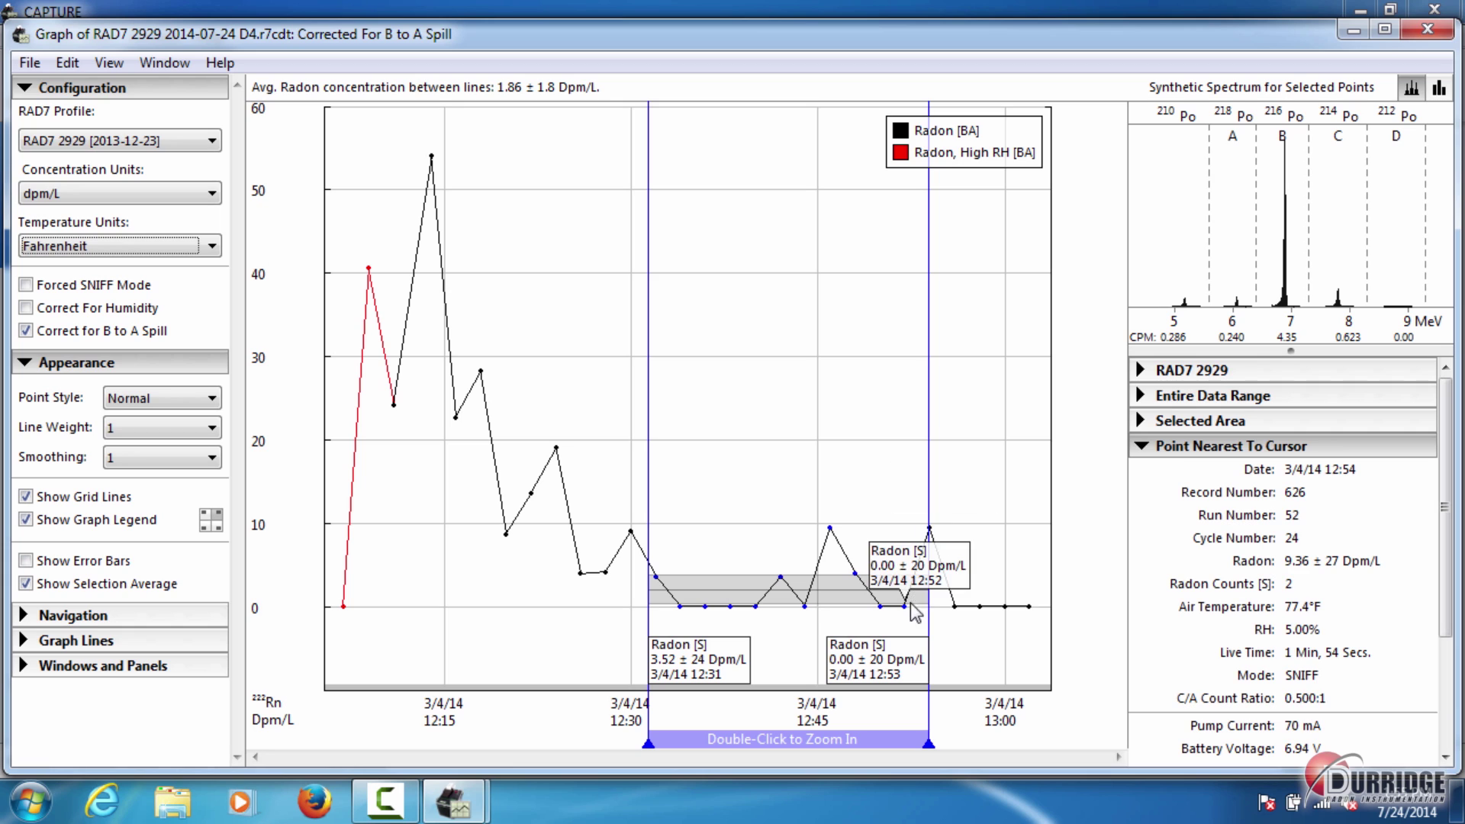
mouse_move(822, 525)
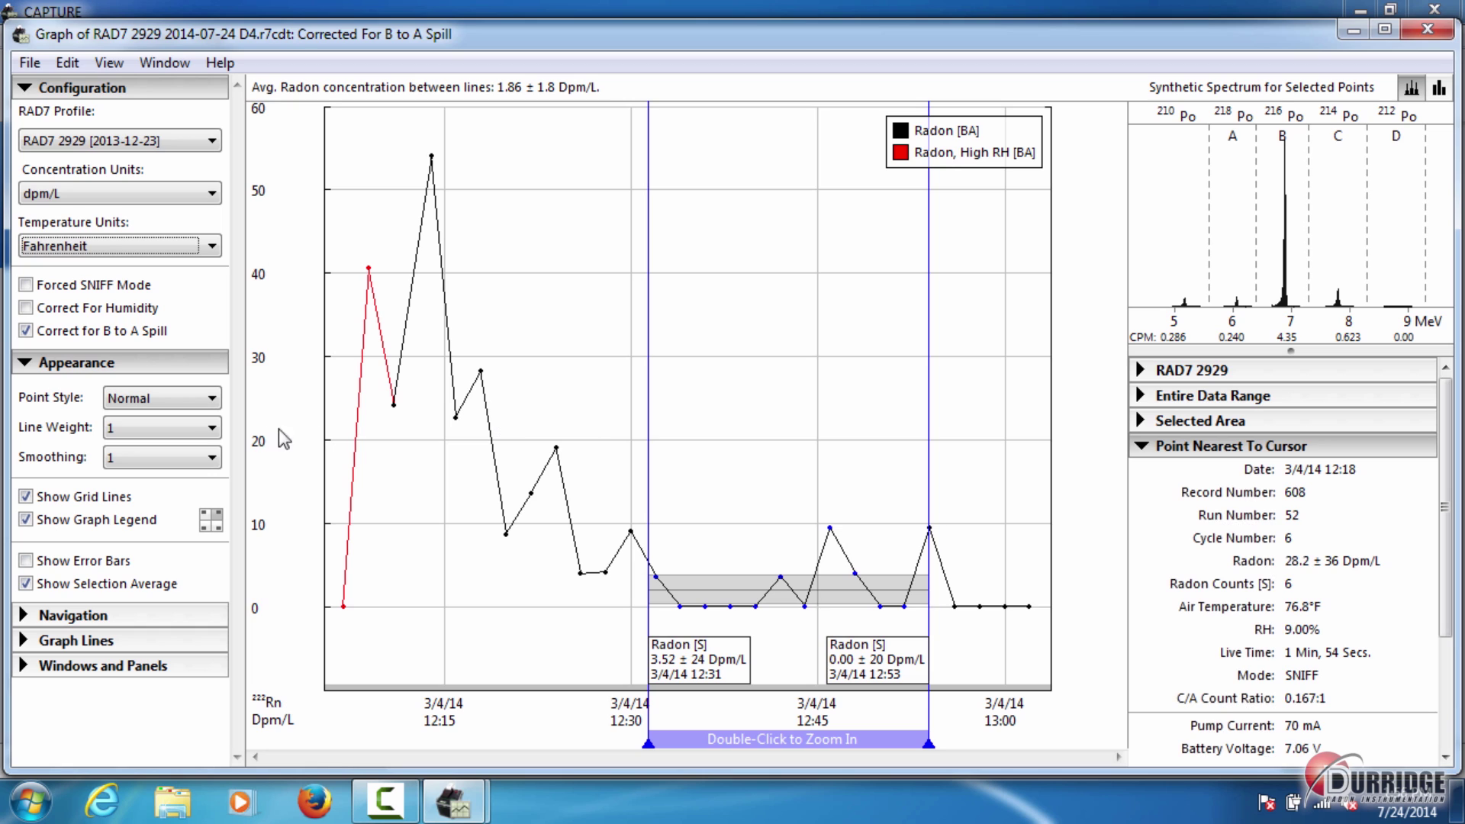
Set Point Style to B&W Shapes, zoom in with the Graph Zoom slider, and open CAPTURE Help.
click(187, 402)
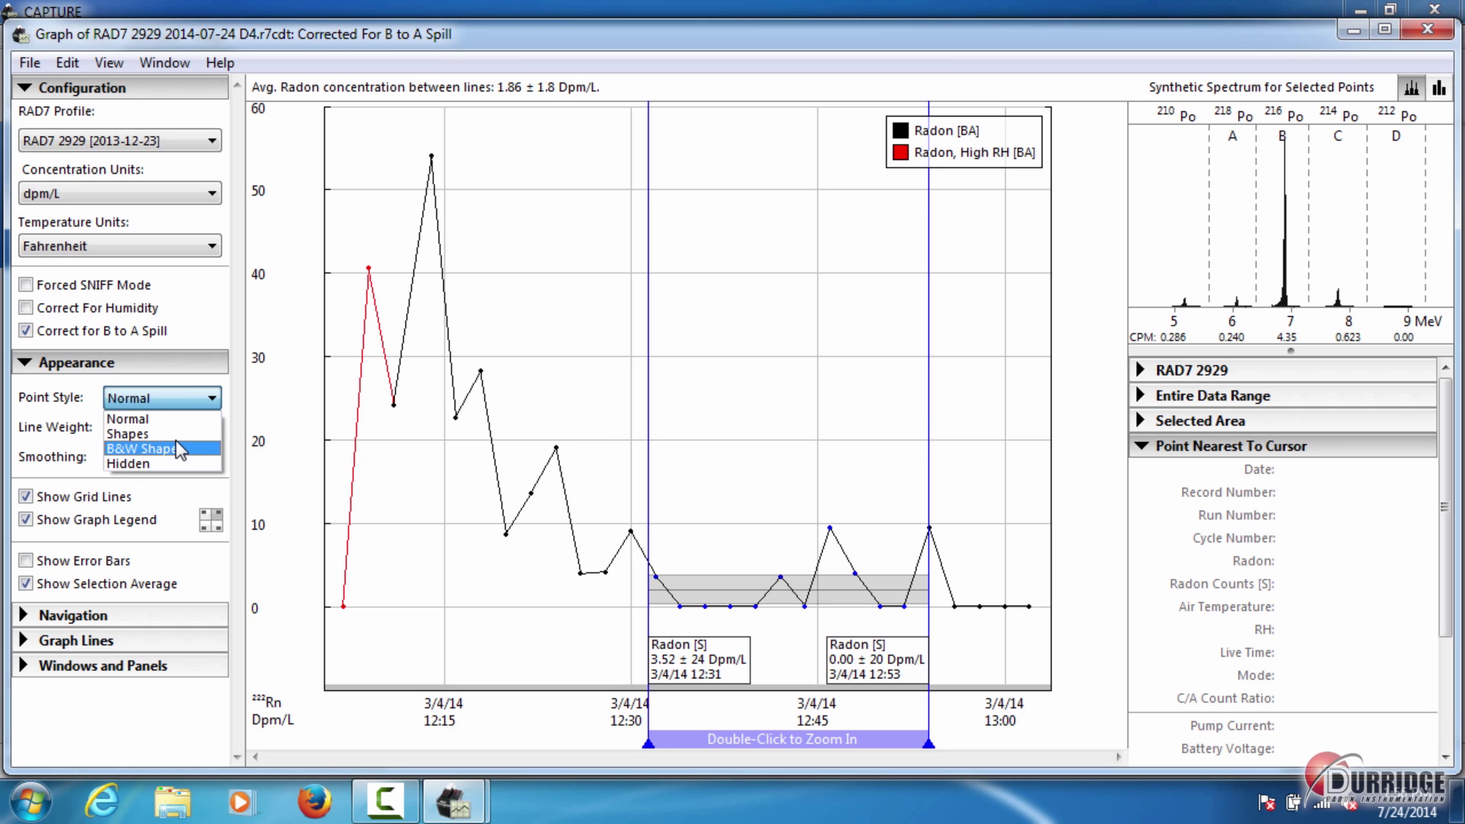
click(179, 449)
click(144, 615)
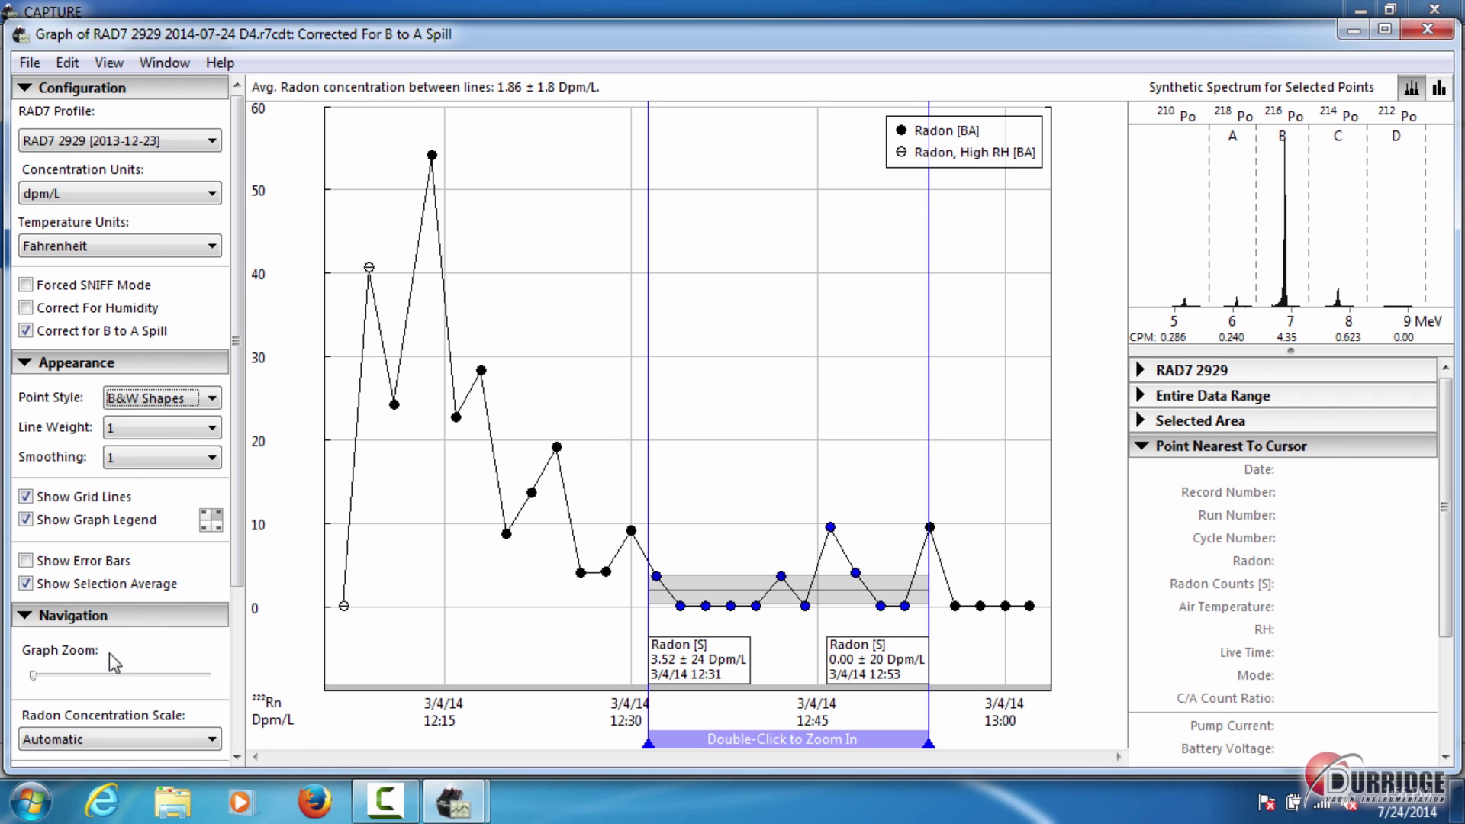
click(103, 671)
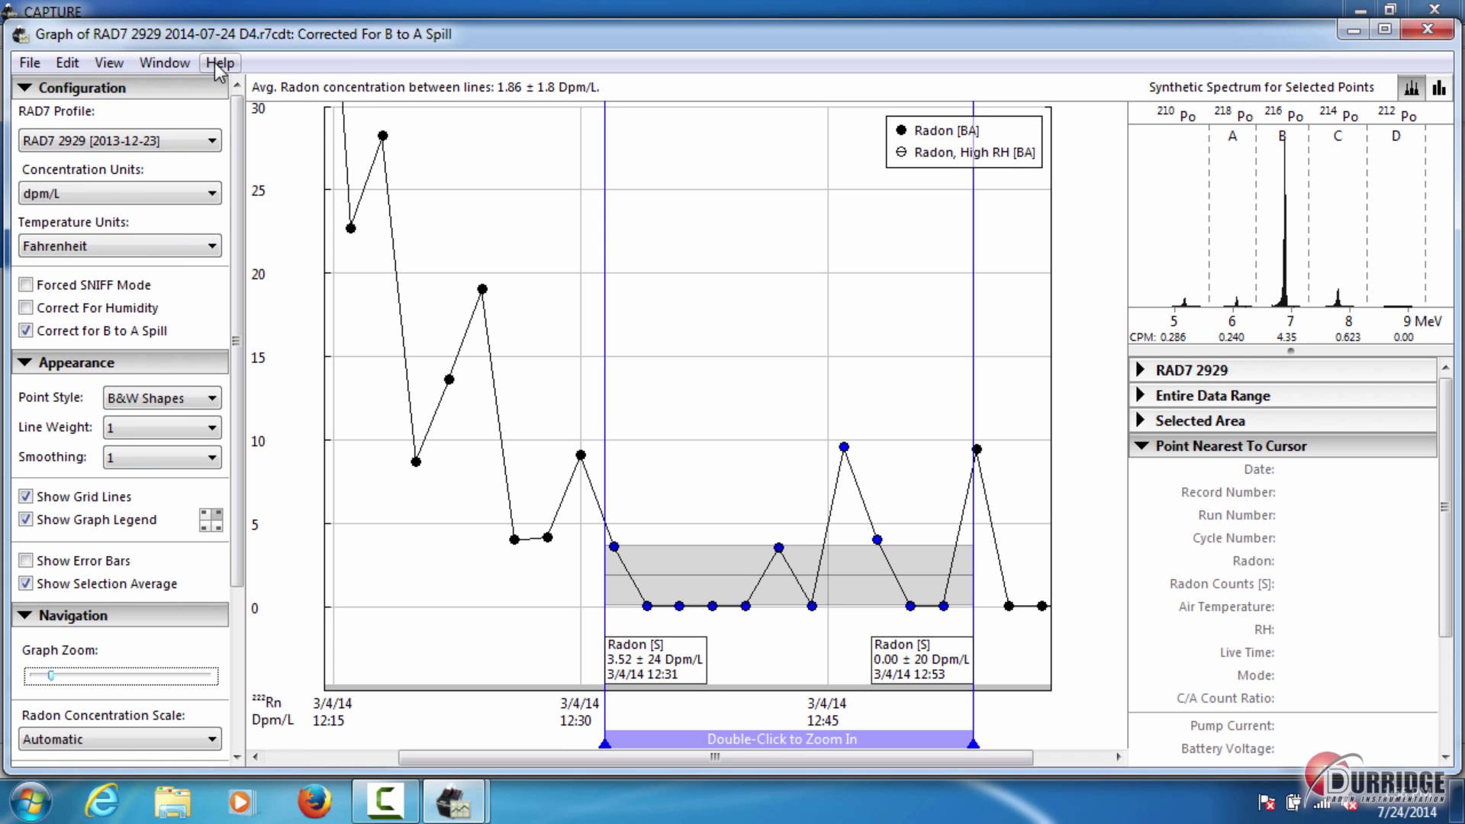
click(220, 63)
click(229, 89)
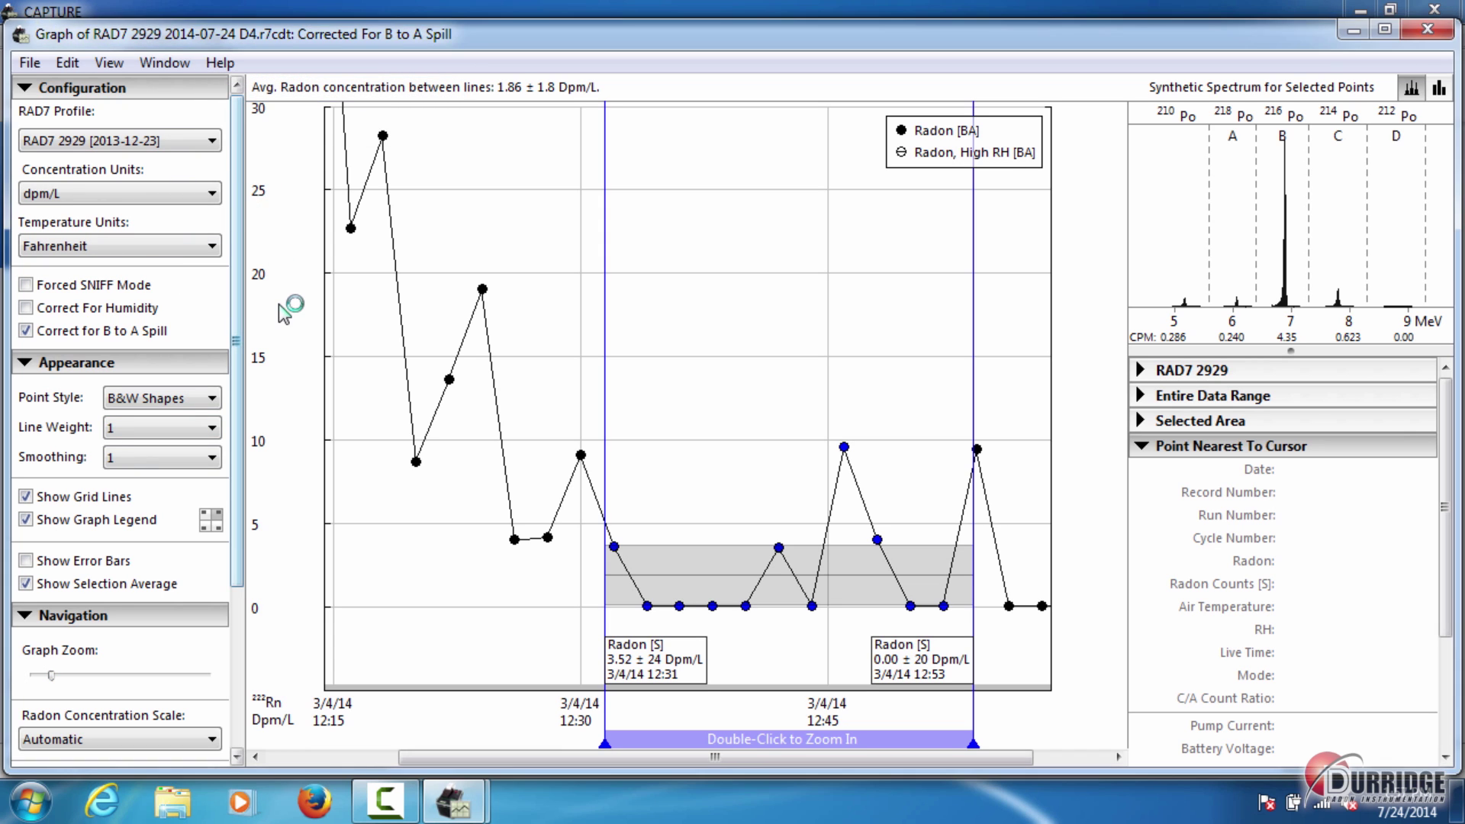